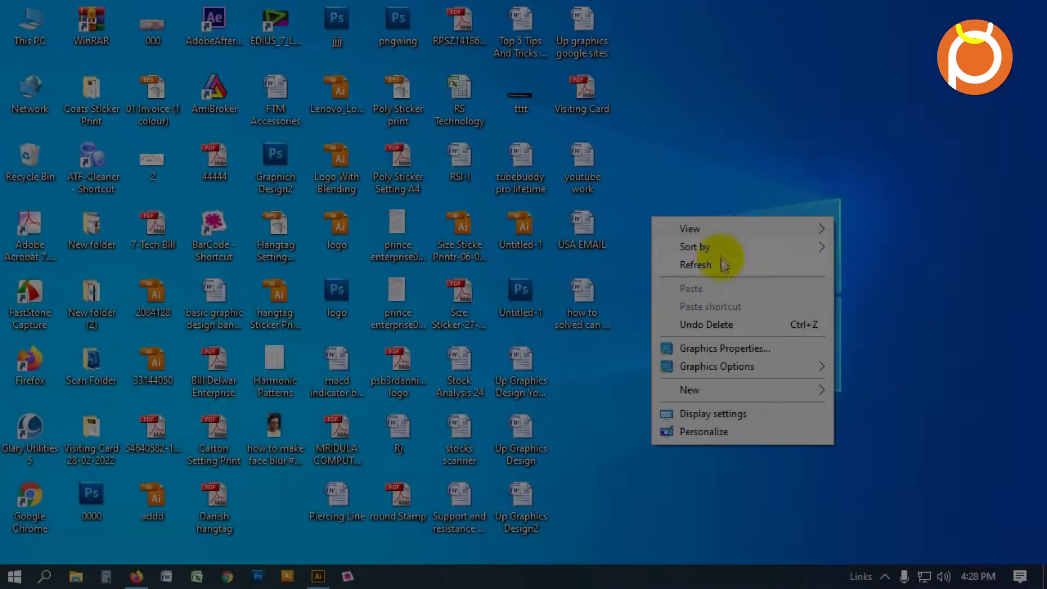
Switch to Illustrator and try to move the selected visiting card artwork off the artboard in the Art & Design Visiting card.eps document.
left_click(720, 264)
left_click(317, 577)
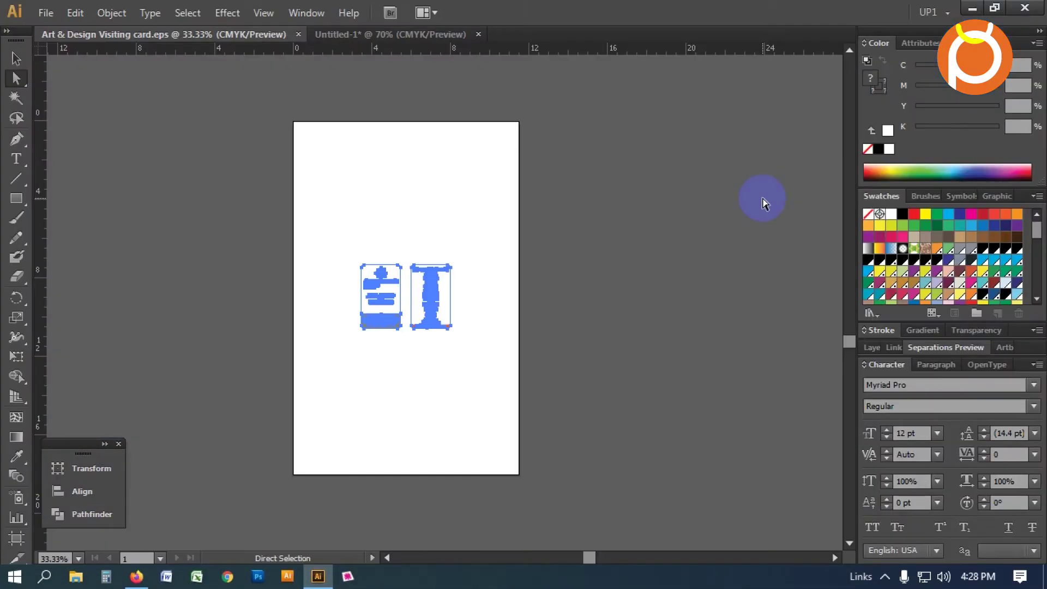
key("ctrl+minus")
key("ctrl+0")
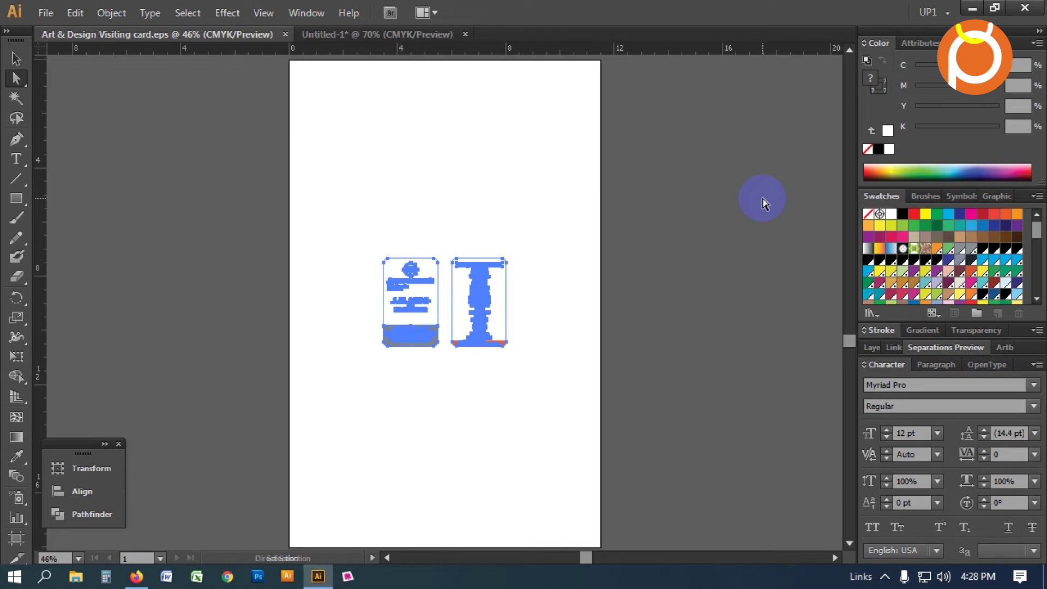
left_click_drag(561, 344, 475, 350)
left_click_drag(645, 348, 704, 334)
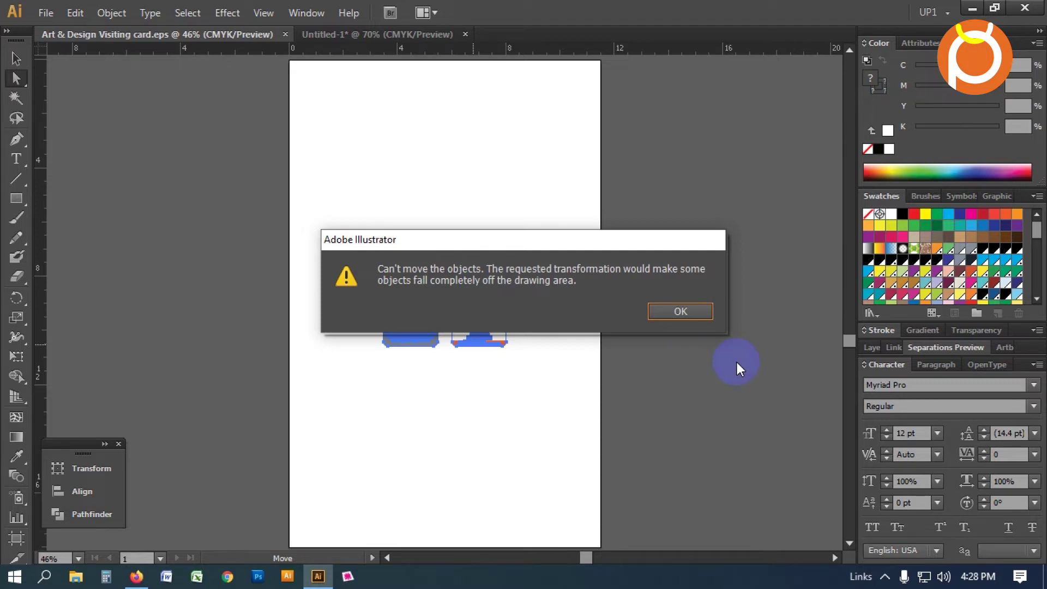
left_click(690, 311)
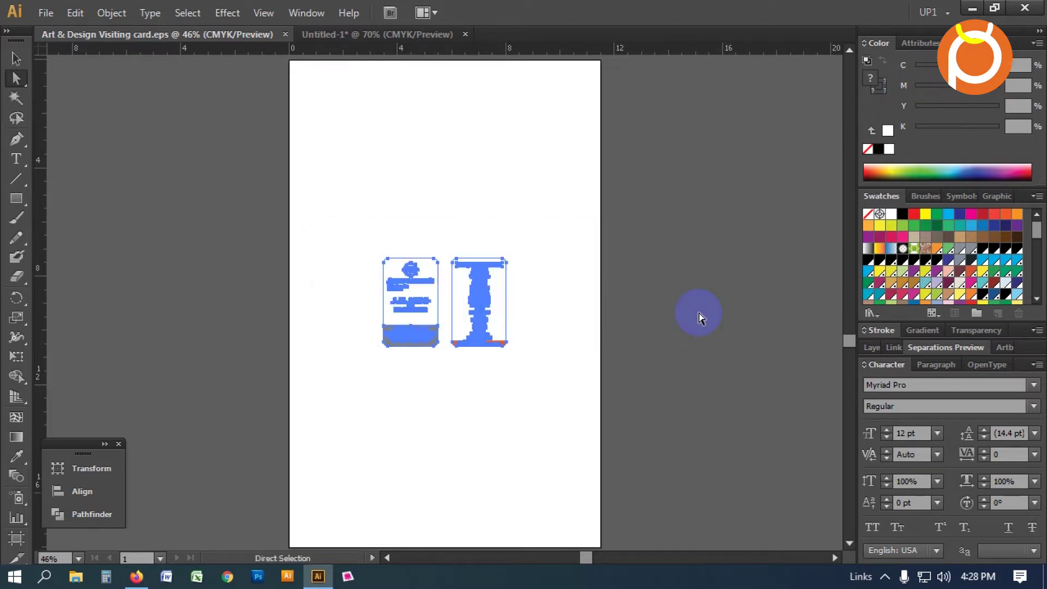
key("ctrl+minus")
key("ctrl+plus")
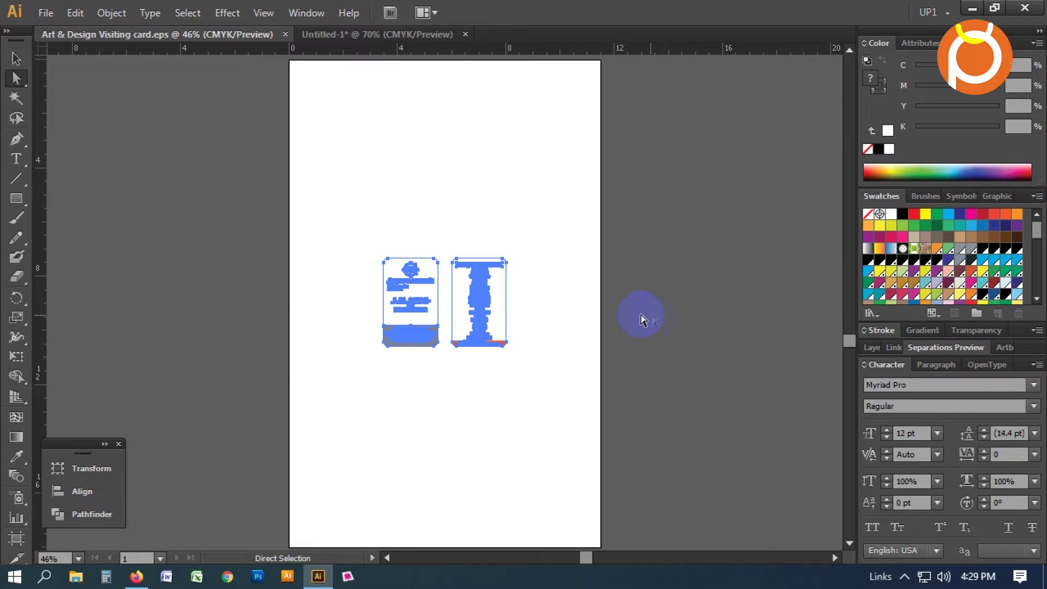
Reselect all the visiting card artwork and try once more to move it onto the empty area beside the artboard.
left_click(547, 280)
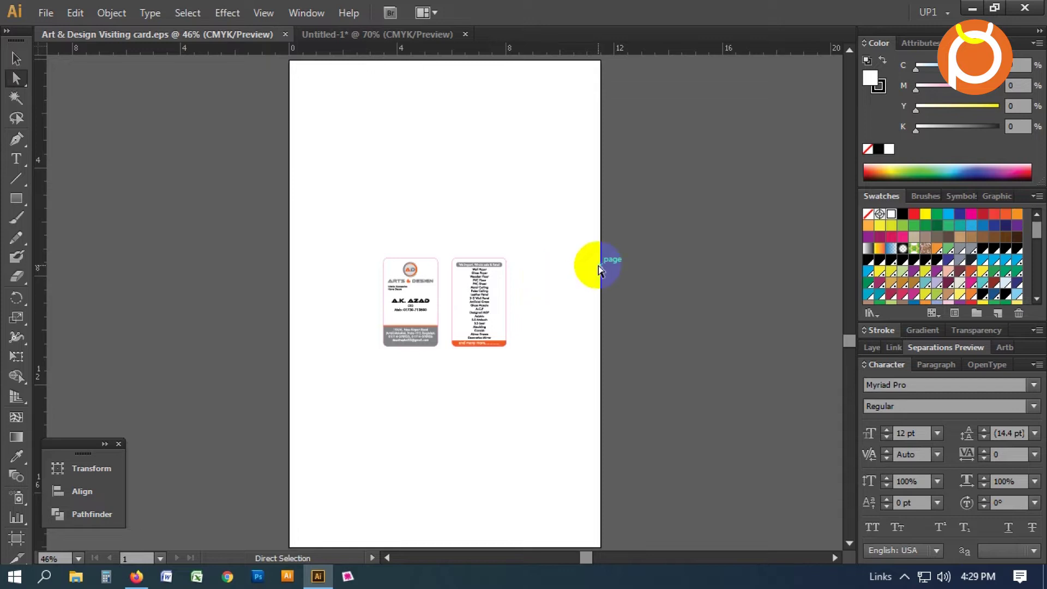
key("ctrl+minus")
key("ctrl+minus")
key("ctrl+minus")
key("ctrl+0")
left_click_drag(476, 334, 682, 363)
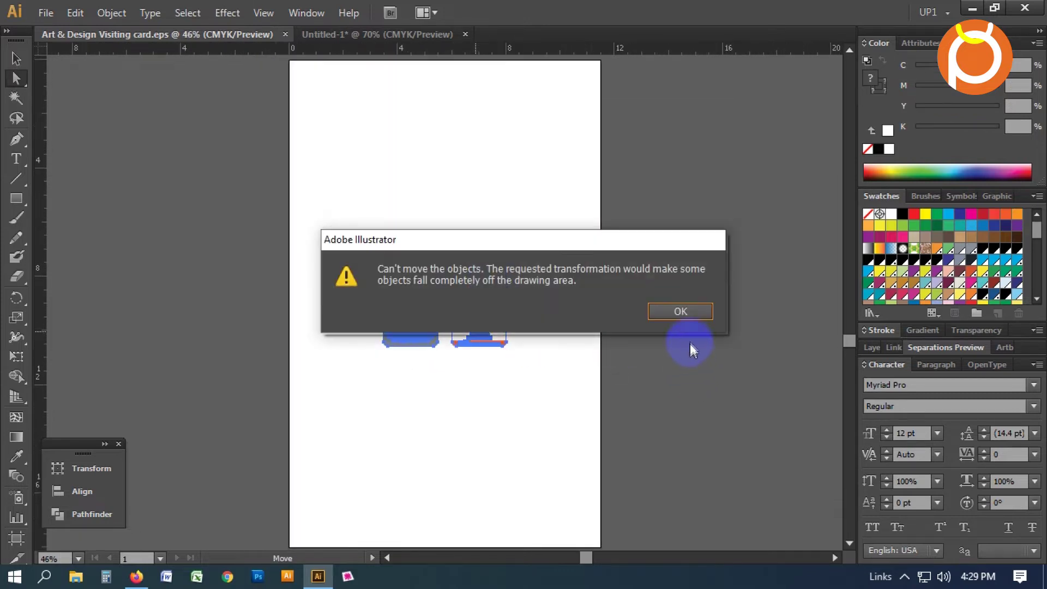
left_click(686, 320)
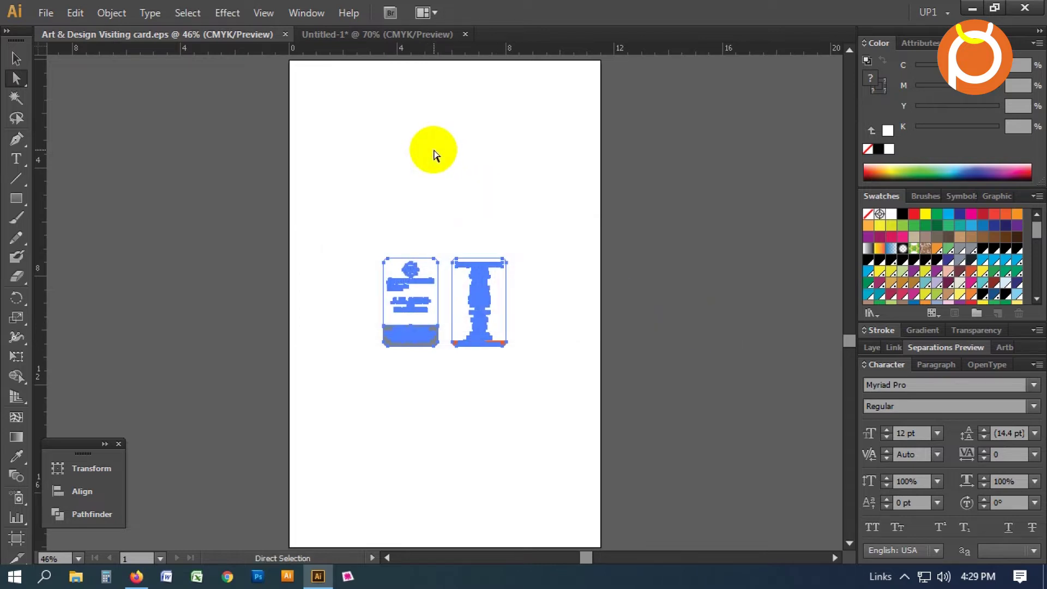
Cut both visiting cards from the EPS document and paste them into a new document with default settings.
left_click_drag(16, 79, 87, 82)
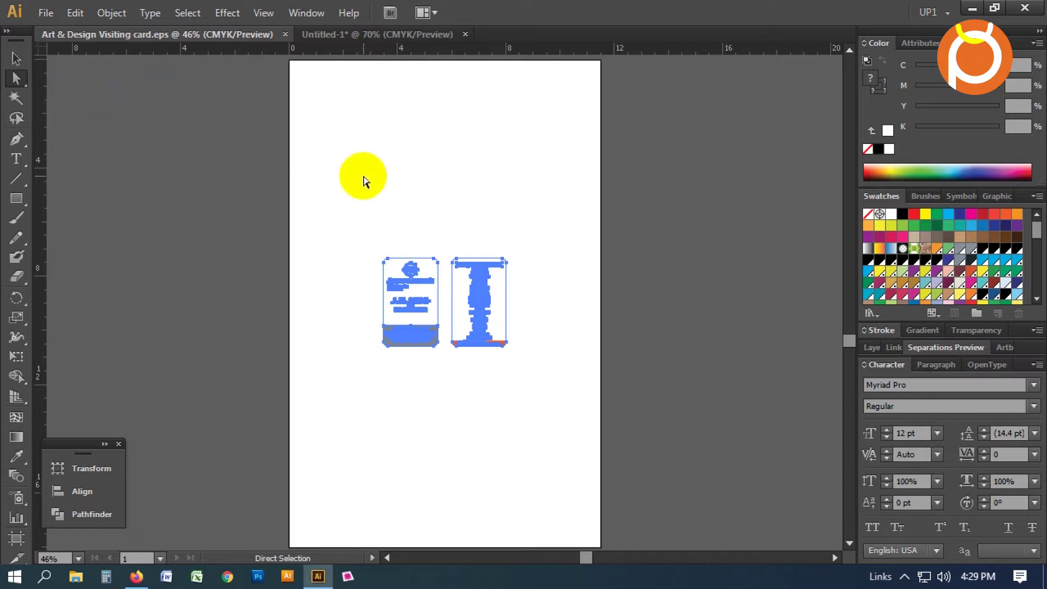
left_click(349, 205)
left_click_drag(348, 205, 549, 457)
key("ctrl")
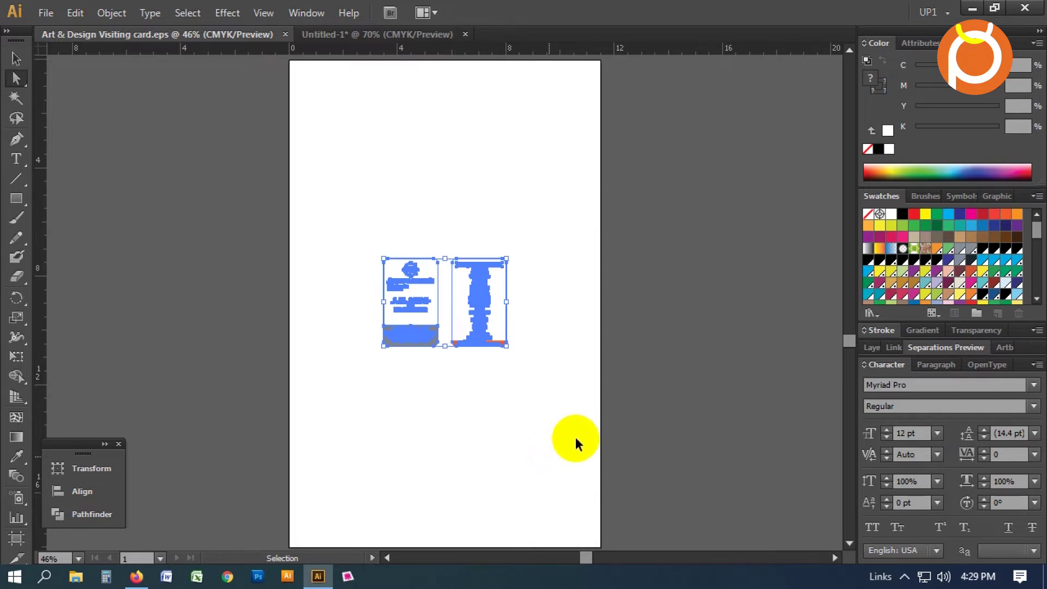
key("Delete")
key("ctrl+n")
key("Return")
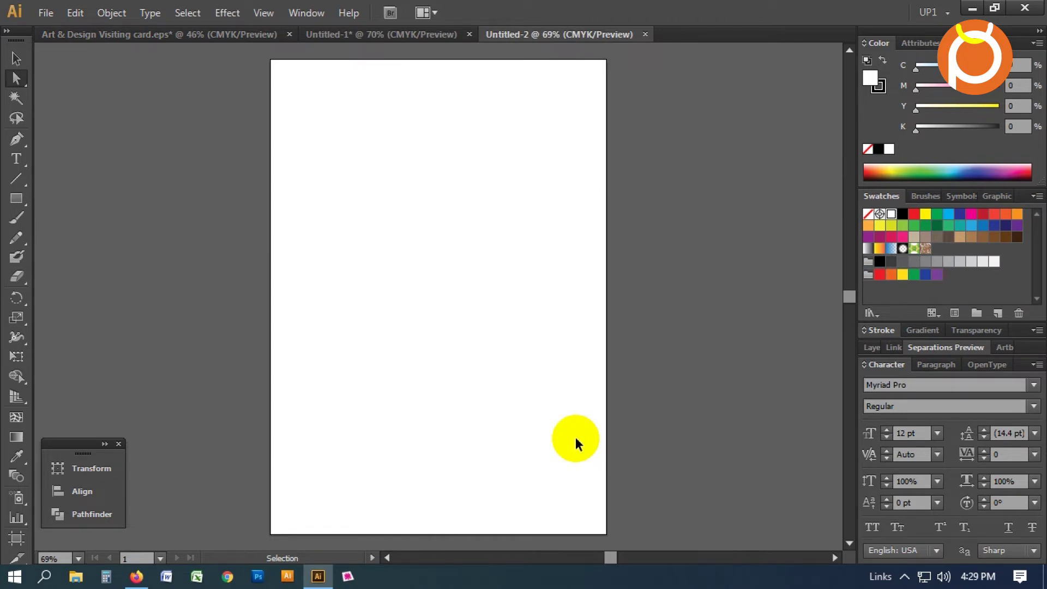
key("ctrl+v")
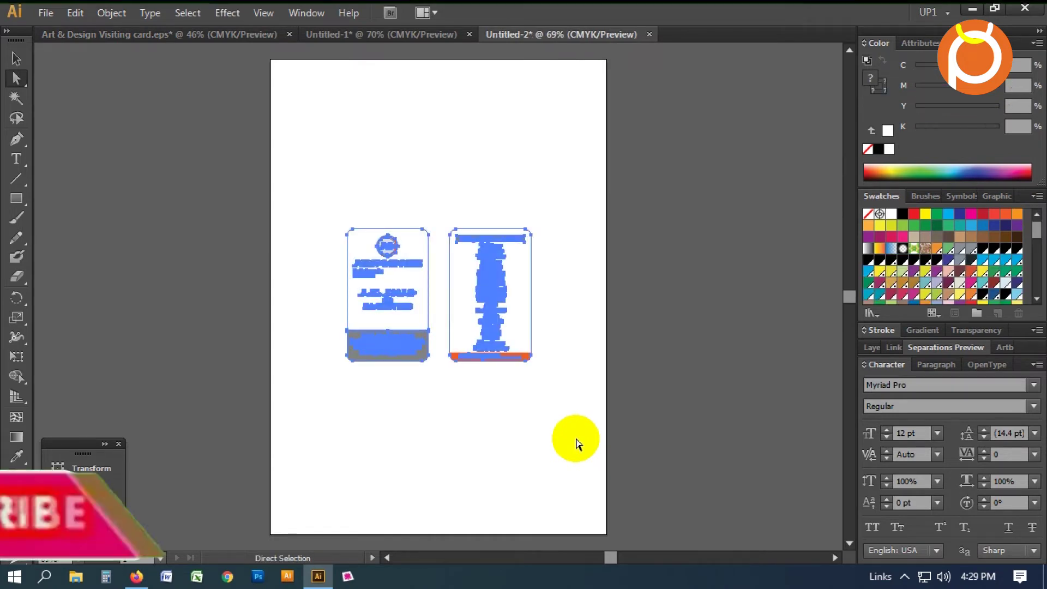
Move the pasted cards off the new document's artboard and undo the move.
left_click_drag(400, 354, 715, 425)
key("ctrl+z")
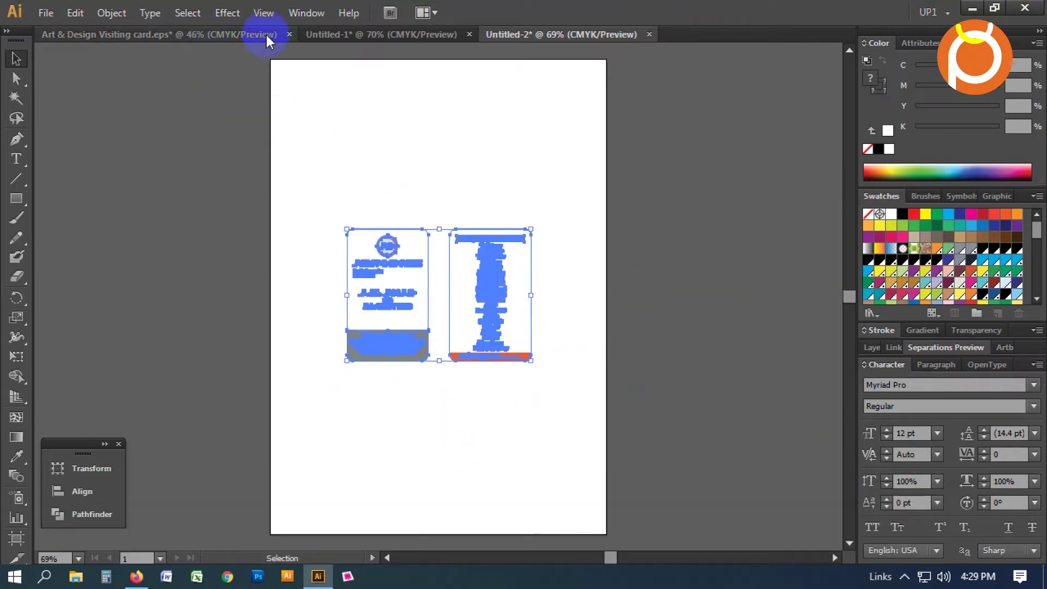
In the Untitled-1 document, delete the horizontal and vertical guides around the two visiting cards.
left_click(316, 34)
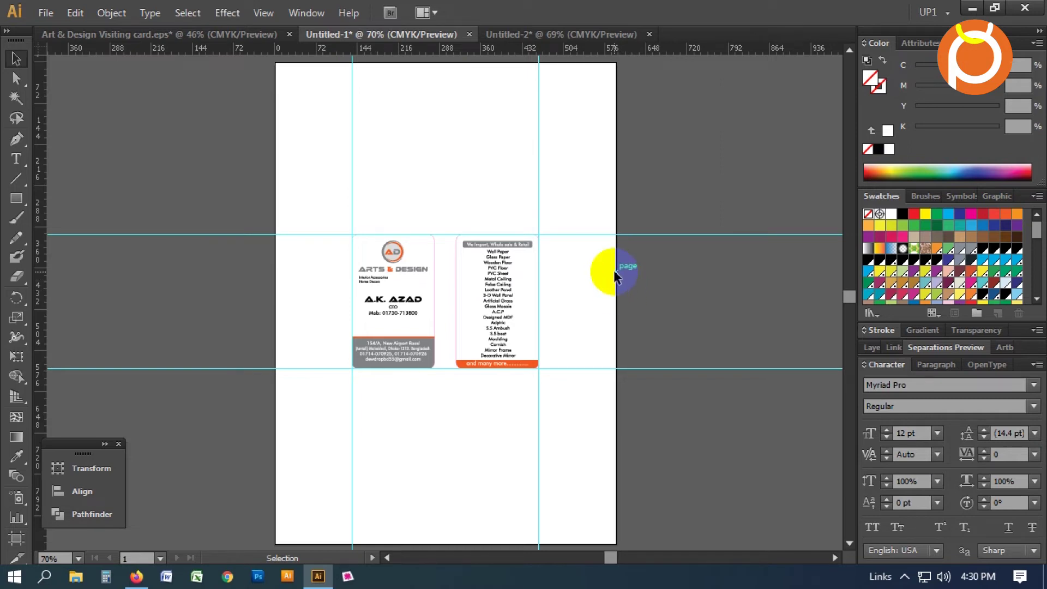
key("a")
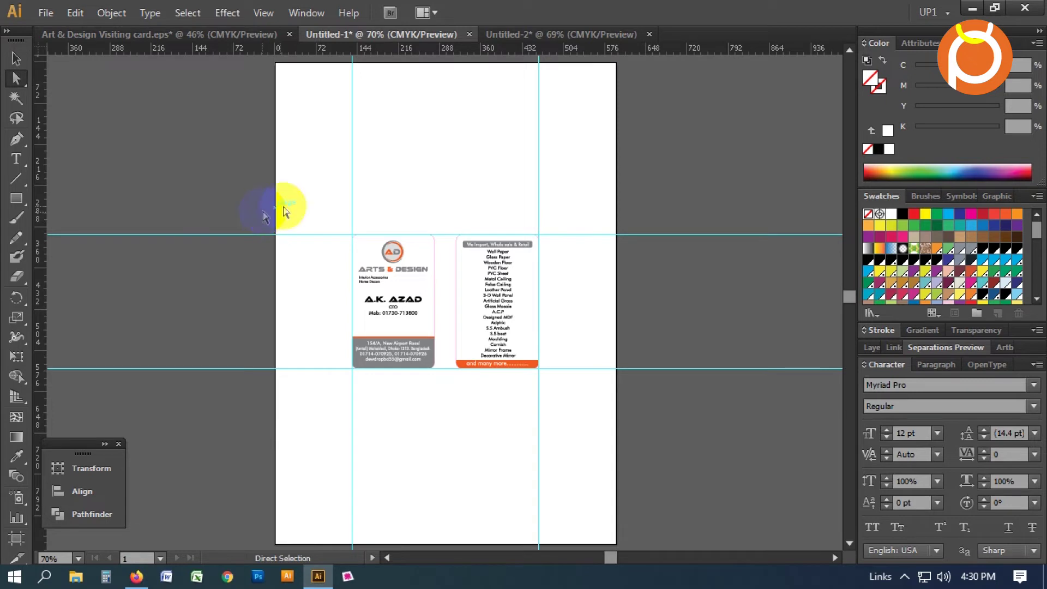
left_click_drag(283, 212, 306, 444)
key("ctrl+minus")
key("ctrl+minus")
key("ctrl+minus")
left_click_drag(377, 242, 385, 391)
key("Delete")
left_click_drag(381, 224, 519, 252)
key("Delete")
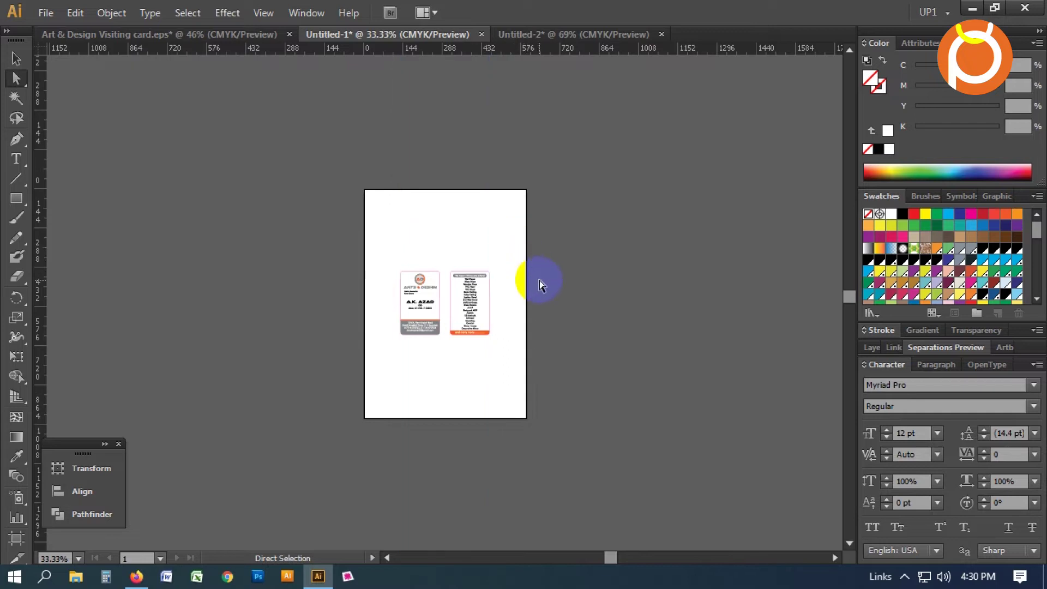
Select all artwork in Untitled-1 and try to move both cards off the artboard.
key("ctrl+a")
left_click_drag(470, 325, 694, 395)
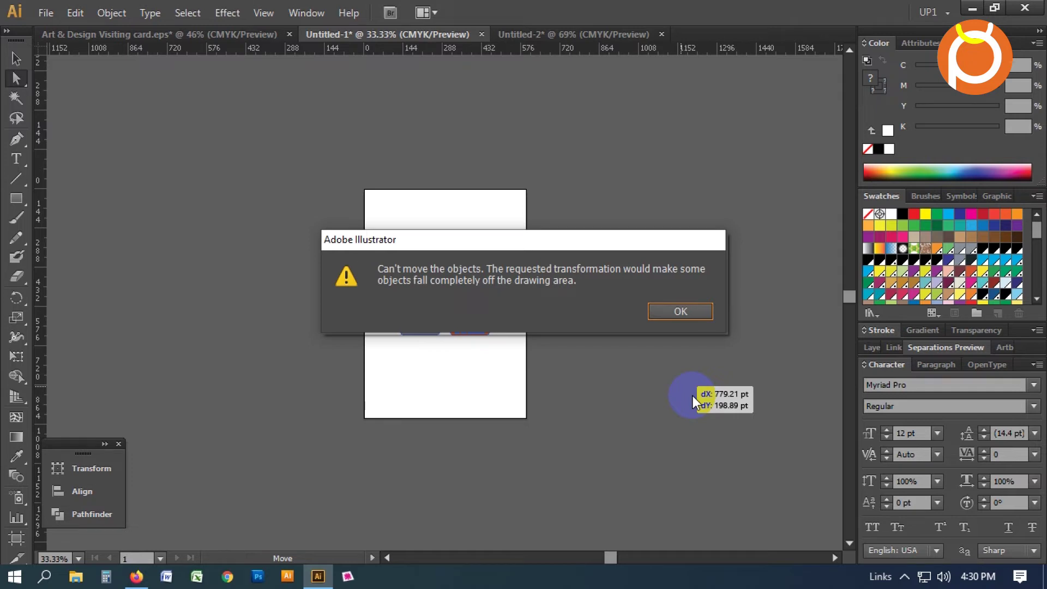
left_click(677, 313)
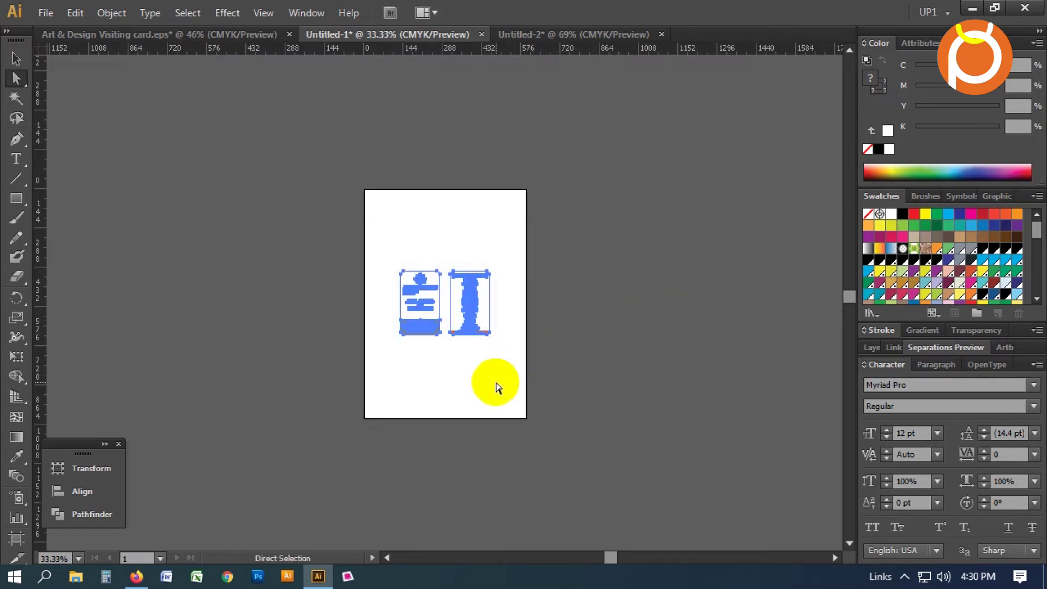
Examine the edges of the whole drawing area for leftover guide points outside the artboard.
key("ctrl+minus")
key("ctrl+minus")
key("ctrl+minus")
key("ctrl+minus")
key("ctrl+minus")
key("ctrl+minus")
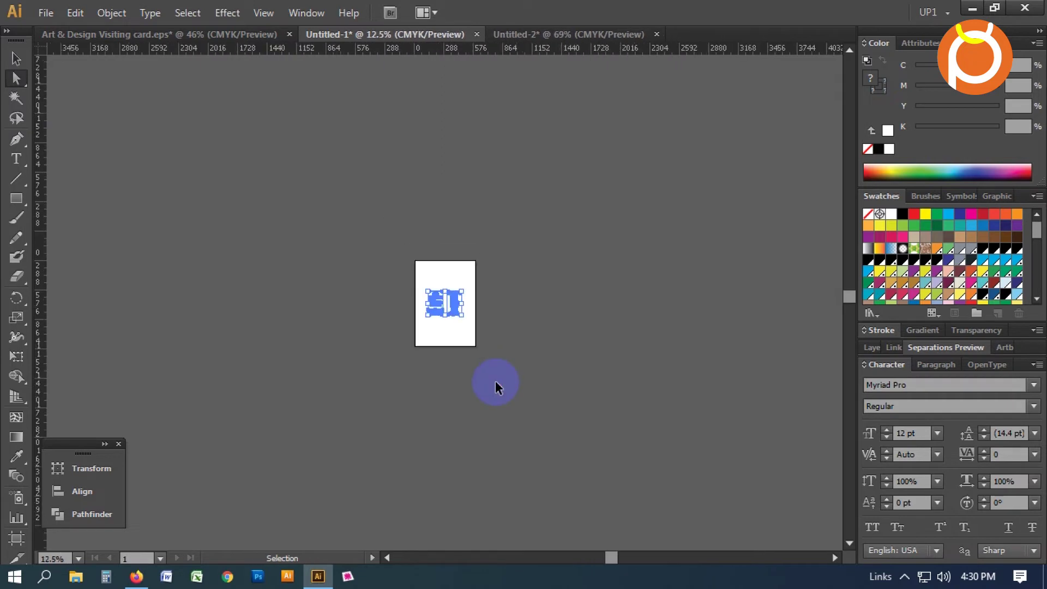
left_click(496, 388)
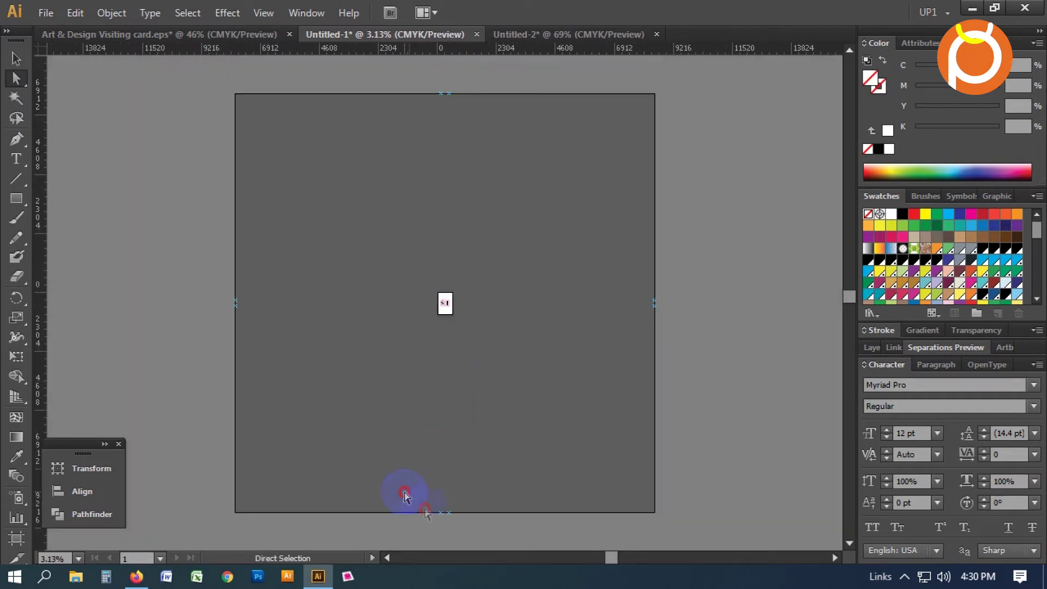
scroll(514, 523, "down", 3)
left_click(608, 206)
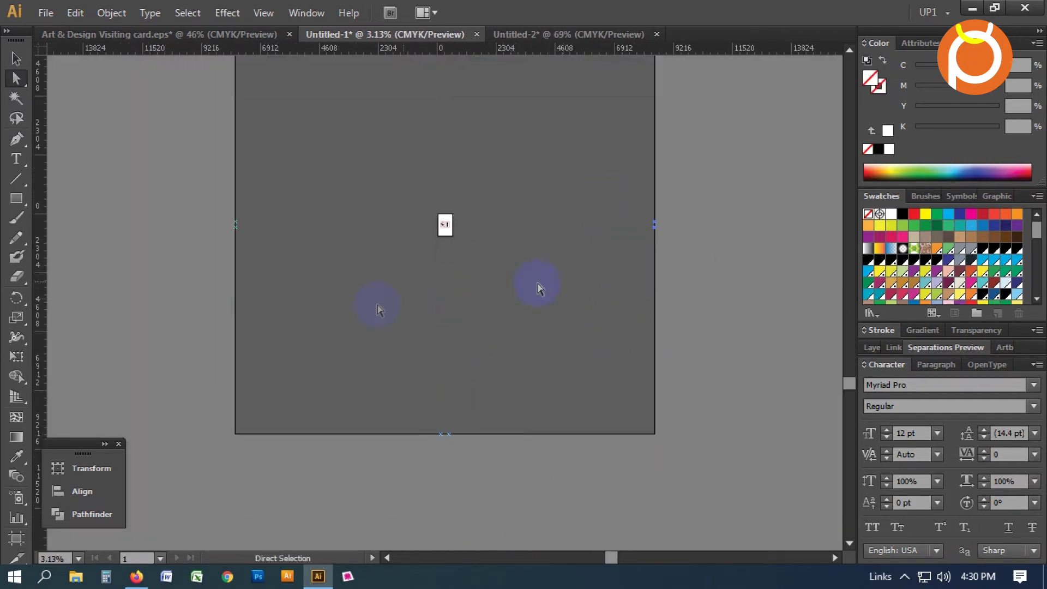
left_click_drag(211, 206, 210, 205)
key("space")
left_click_drag(617, 105, 626, 335)
left_click_drag(397, 183, 528, 310)
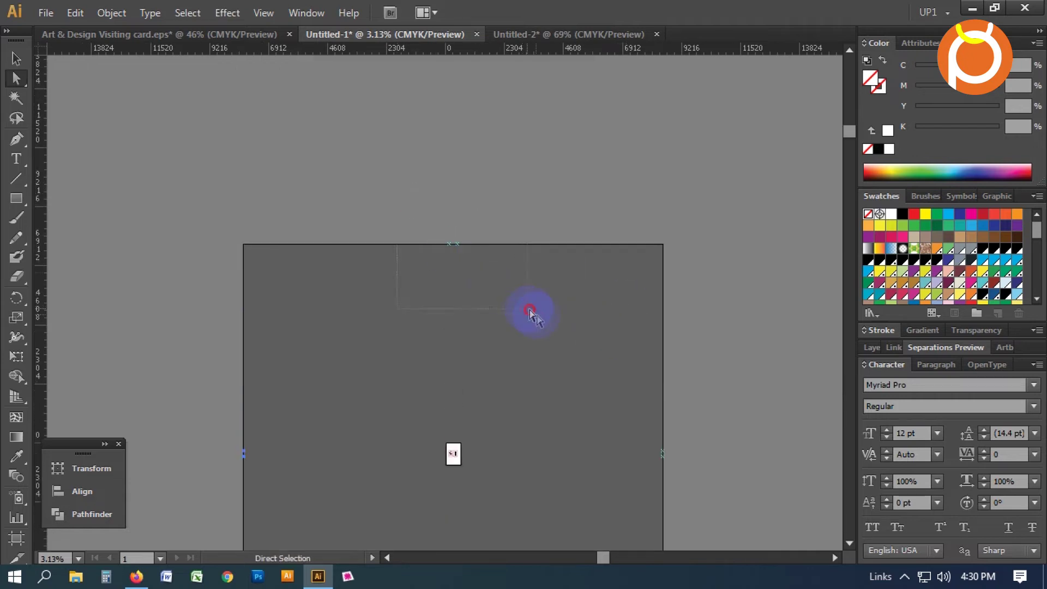
key("ctrl+0")
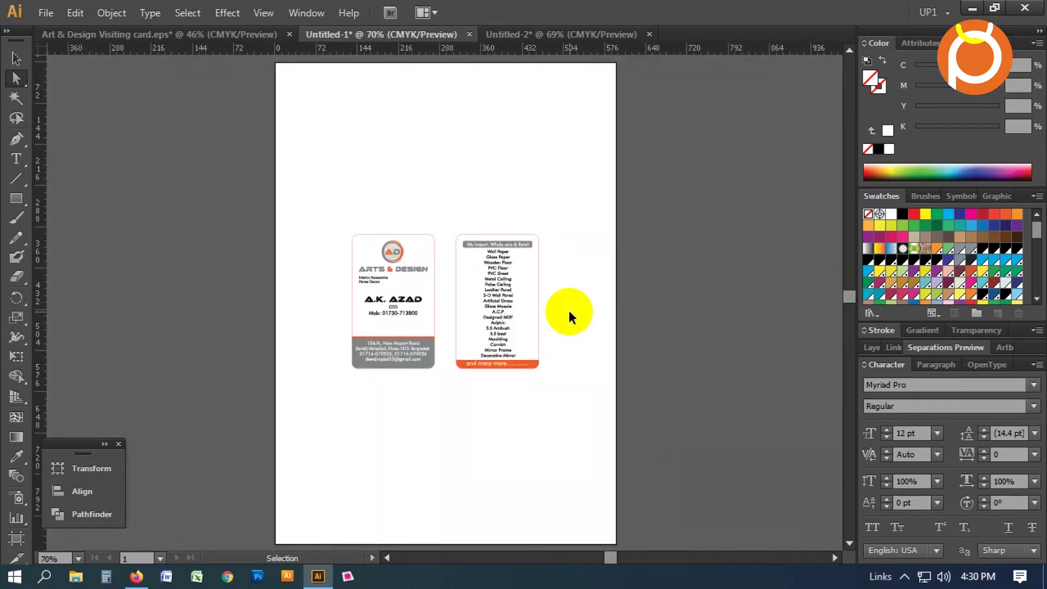
Select everything in the document and try again to move the cards well away from the artboard.
key("ctrl+minus")
key("ctrl+minus")
key("ctrl+minus")
key("ctrl+minus")
key("ctrl+minus")
key("ctrl+minus")
key("ctrl+a")
left_click(444, 313)
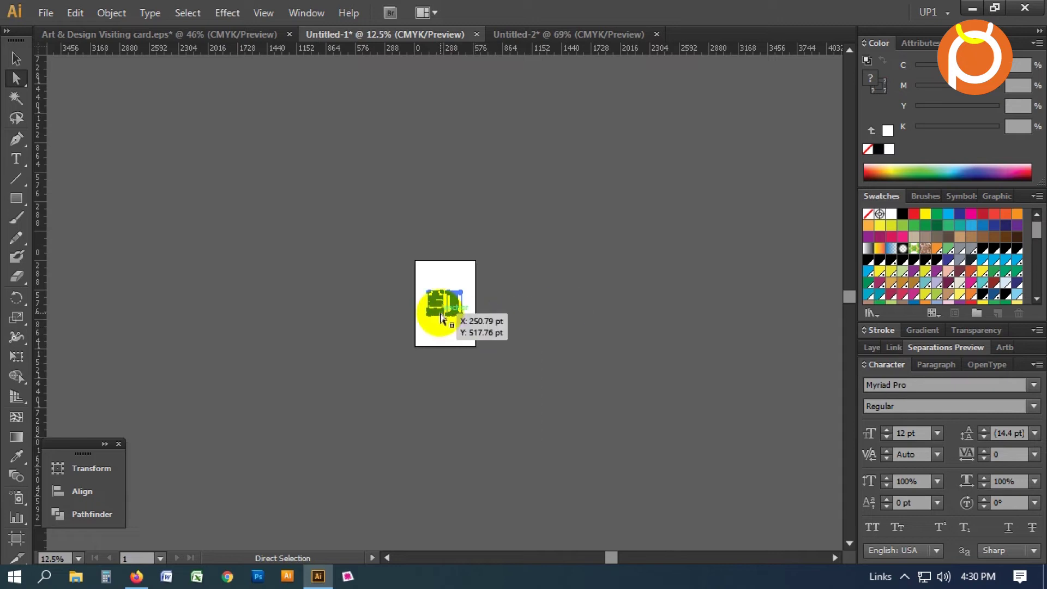
left_click(573, 358)
key("ctrl+a")
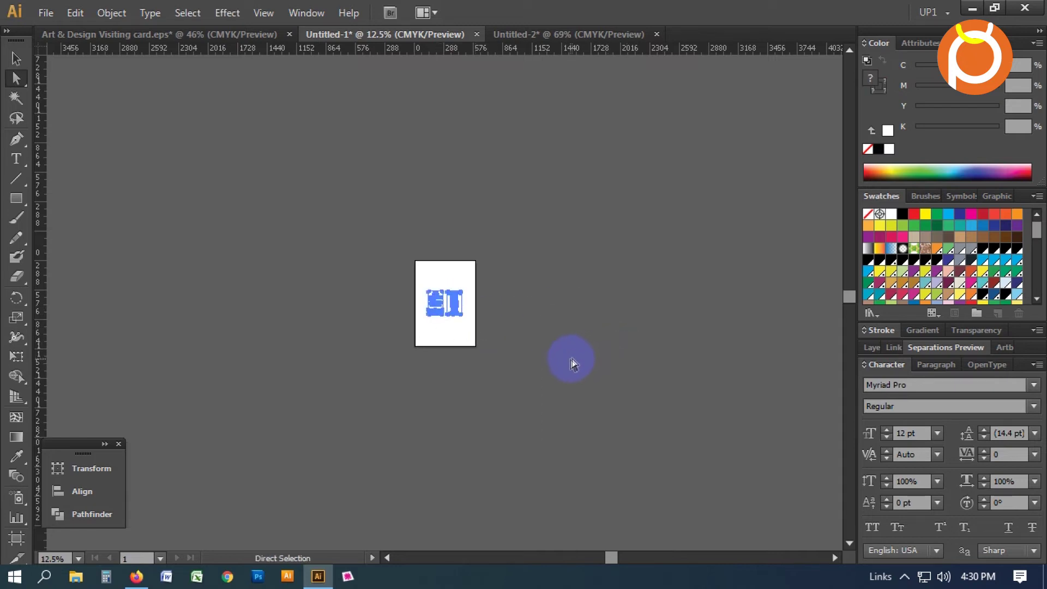
key("v")
left_click(427, 305)
left_click_drag(426, 304, 736, 345)
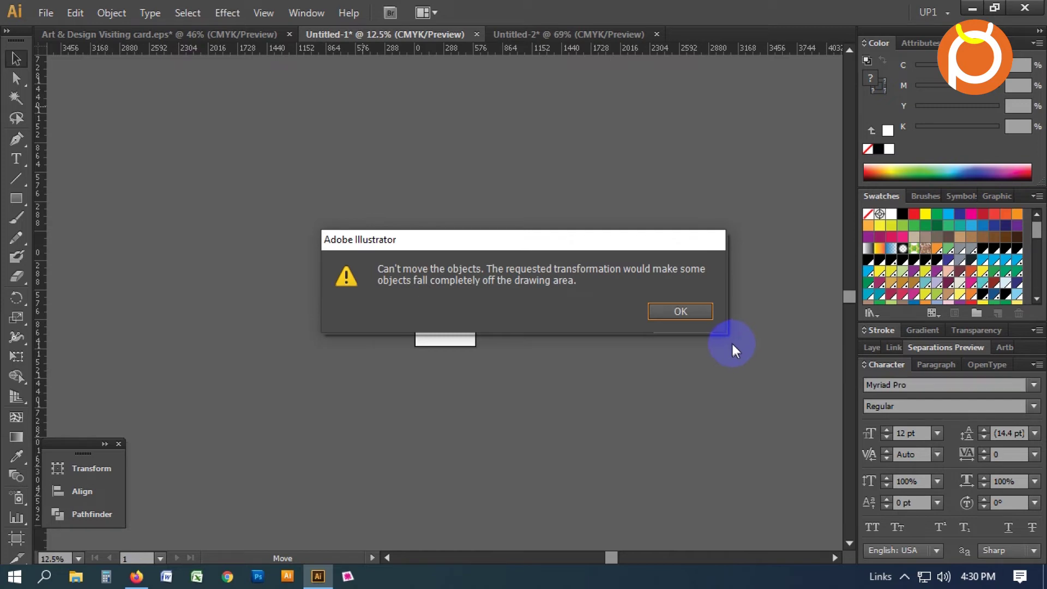
left_click(698, 310)
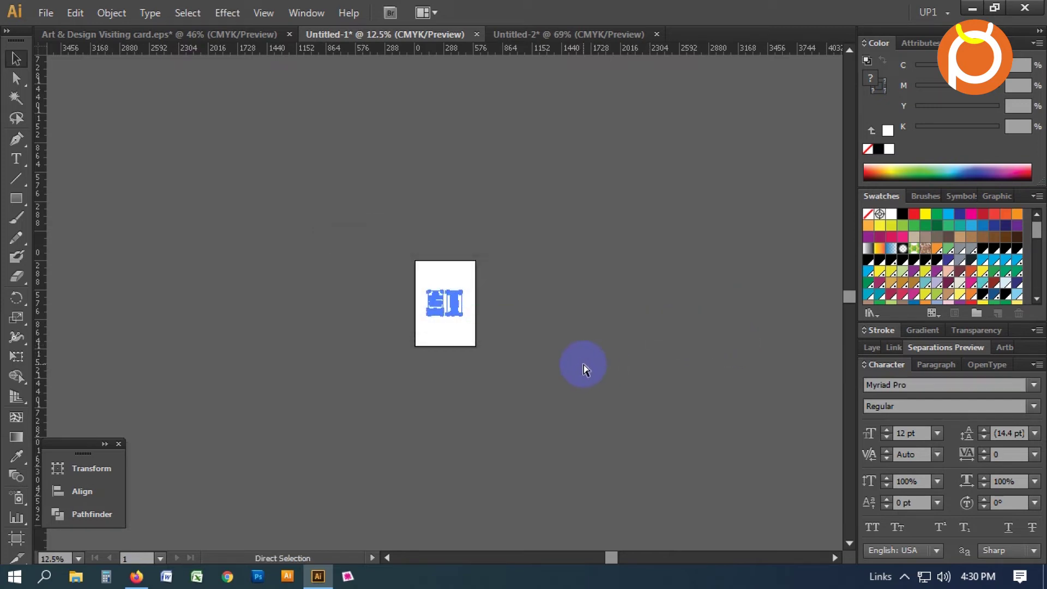
key("ctrl+0")
left_click(440, 235)
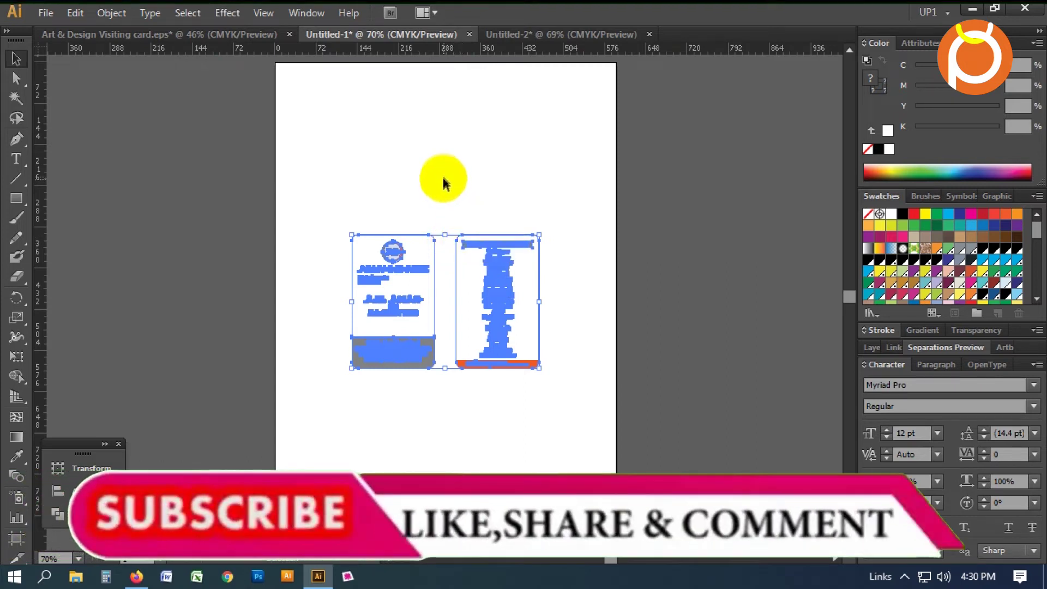
key("ctrl+minus")
key("a")
left_click_drag(342, 205, 562, 443)
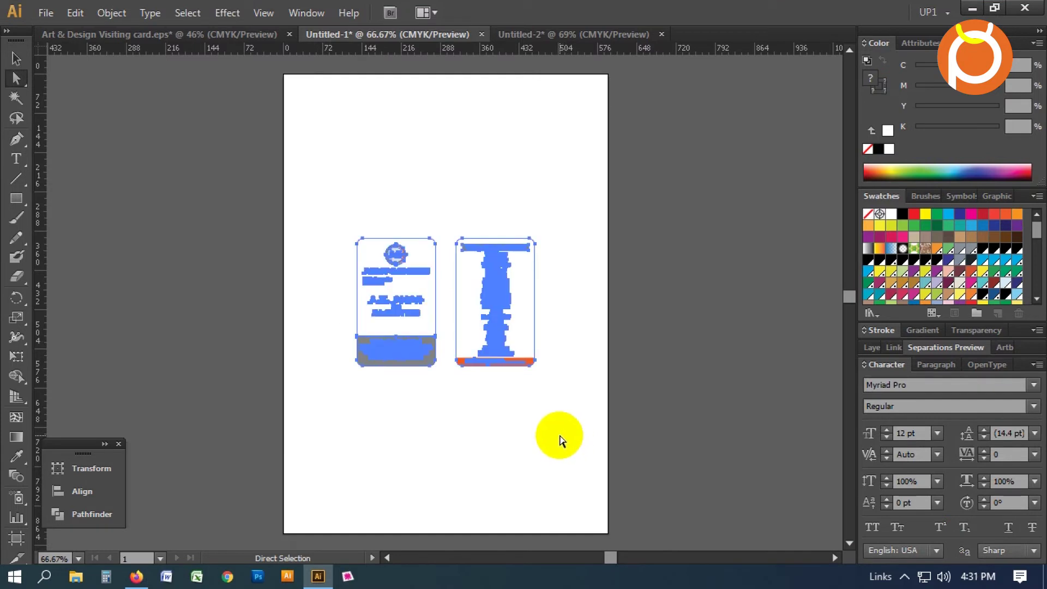
left_click(463, 180)
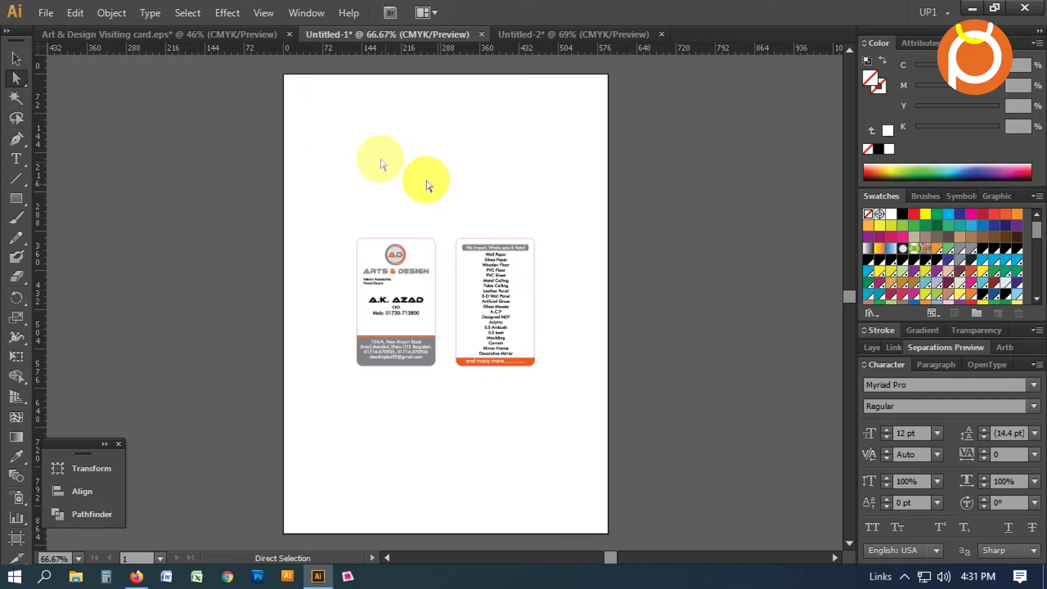
Clear all guides from the Untitled-1 document.
left_click(264, 14)
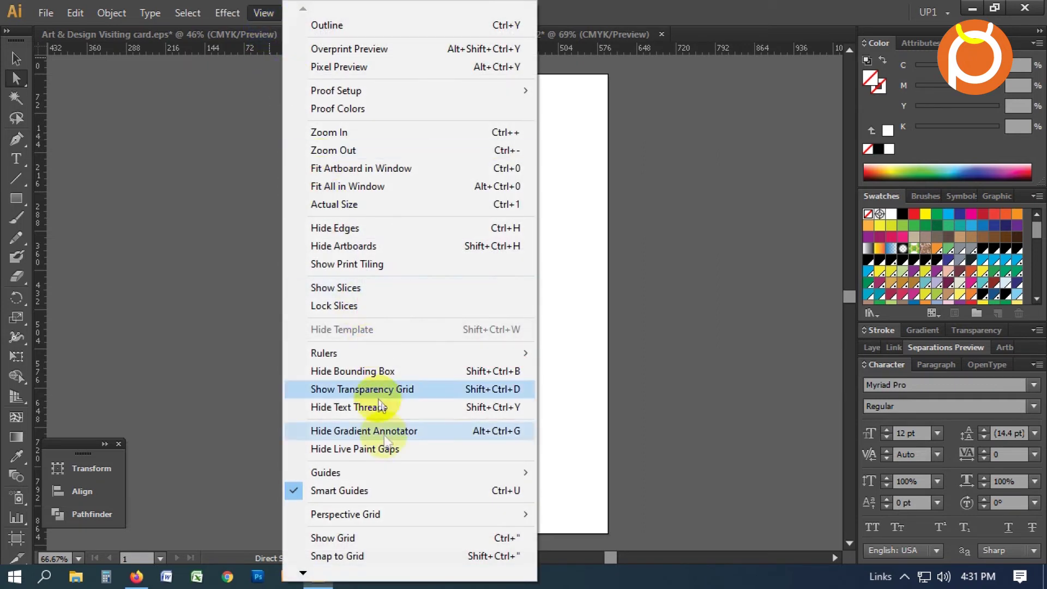
mouse_move(388, 475)
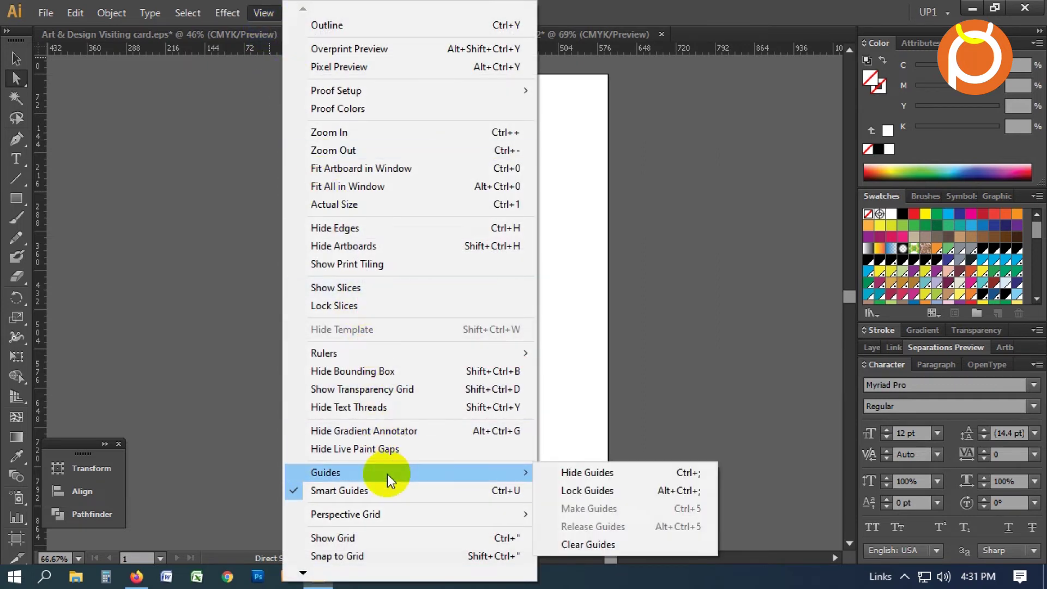
left_click(612, 545)
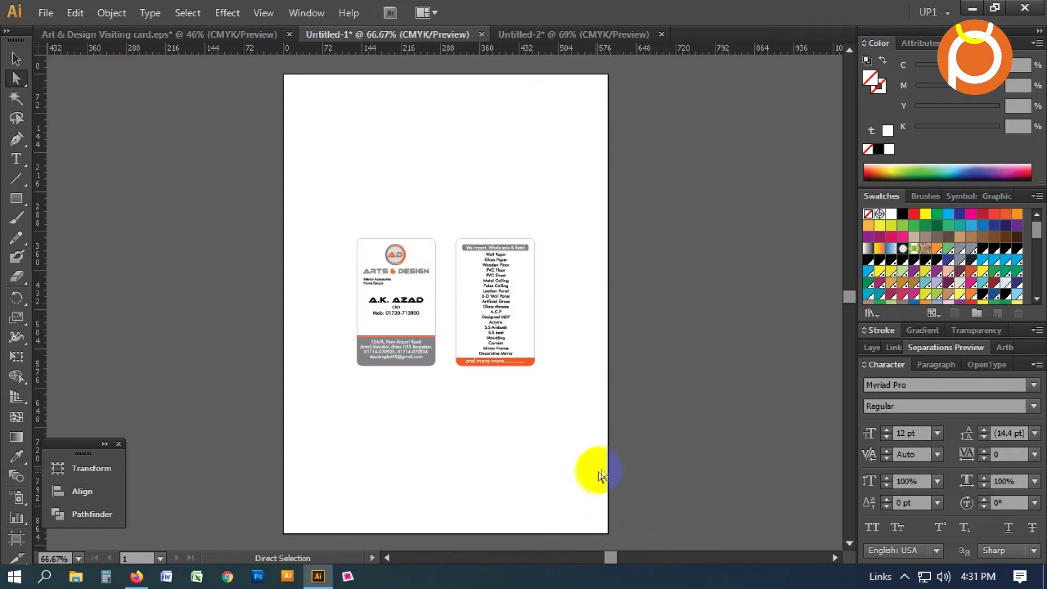
Check the whole drawing area of Untitled-1 for remaining guide points along its edges.
key("ctrl+minus")
key("ctrl+minus")
key("ctrl+minus")
key("ctrl+minus")
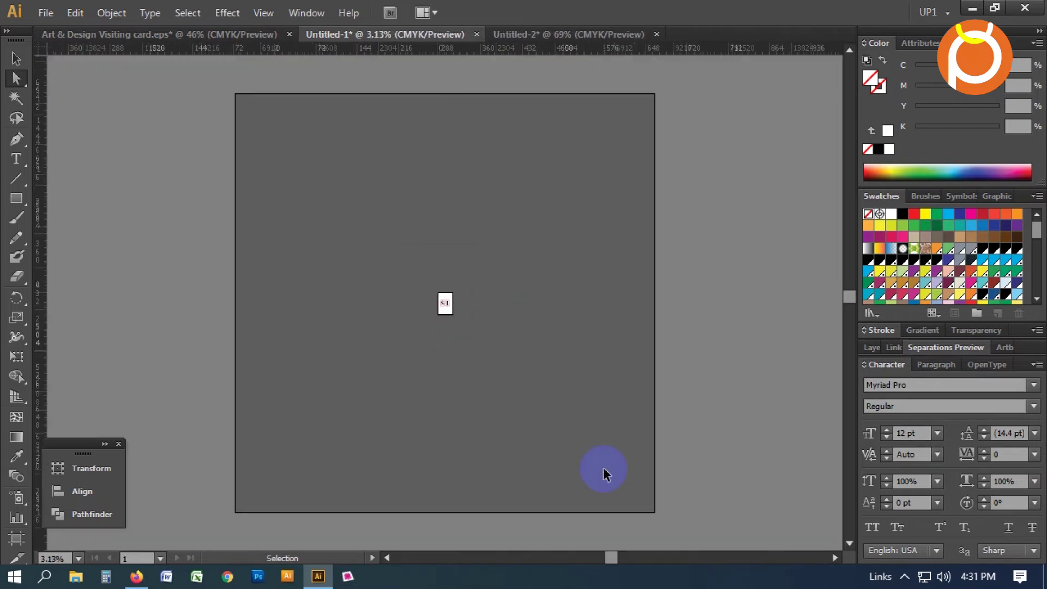
key("ctrl+minus")
key("ctrl+minus")
key("ctrl+minus")
key("ctrl+minus")
key("ctrl+minus")
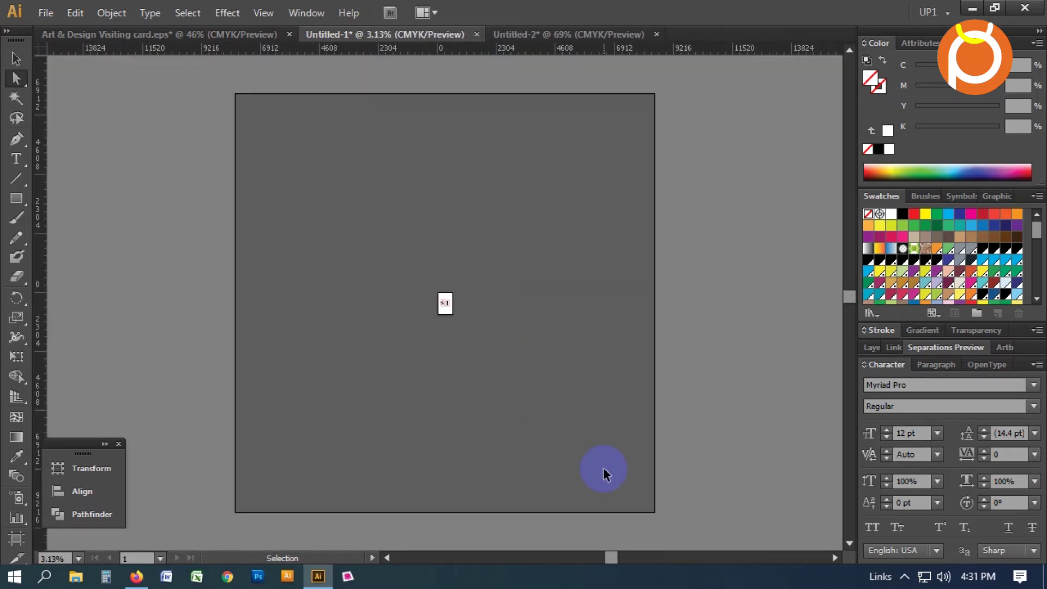
Select everything in Untitled-1, test moving the cards off the artboard, and undo the move.
key("ctrl+0")
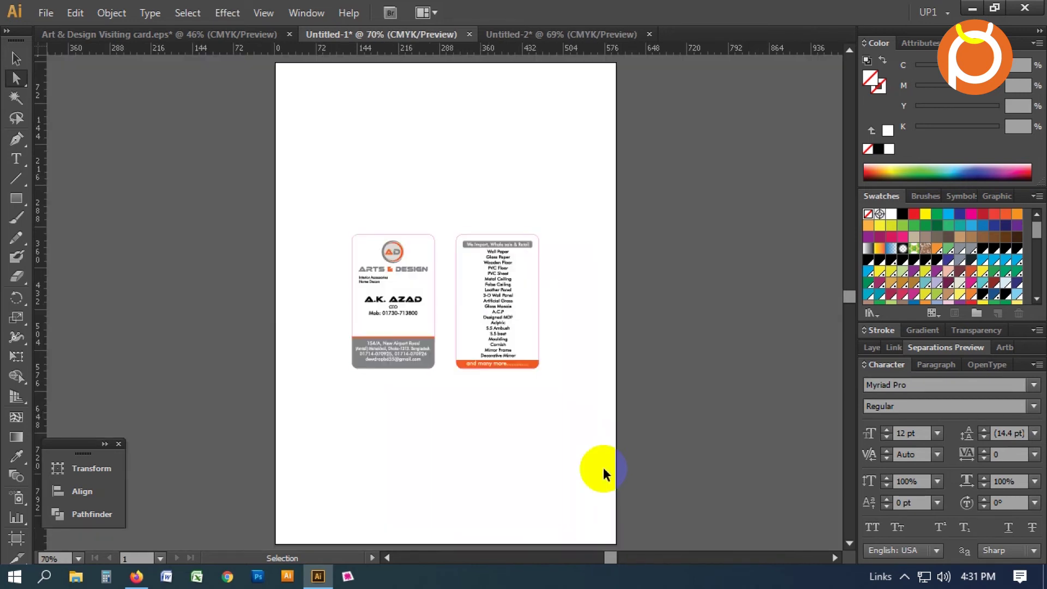
key("ctrl+a")
key("v")
left_click_drag(488, 366, 706, 425)
key("ctrl+z")
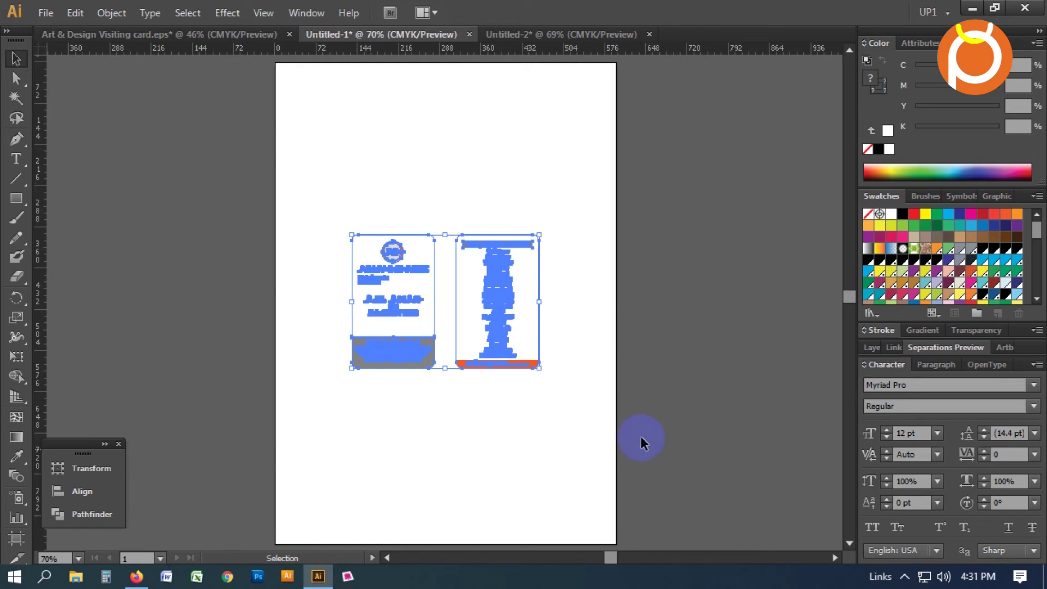
key("ctrl+minus")
key("ctrl+0")
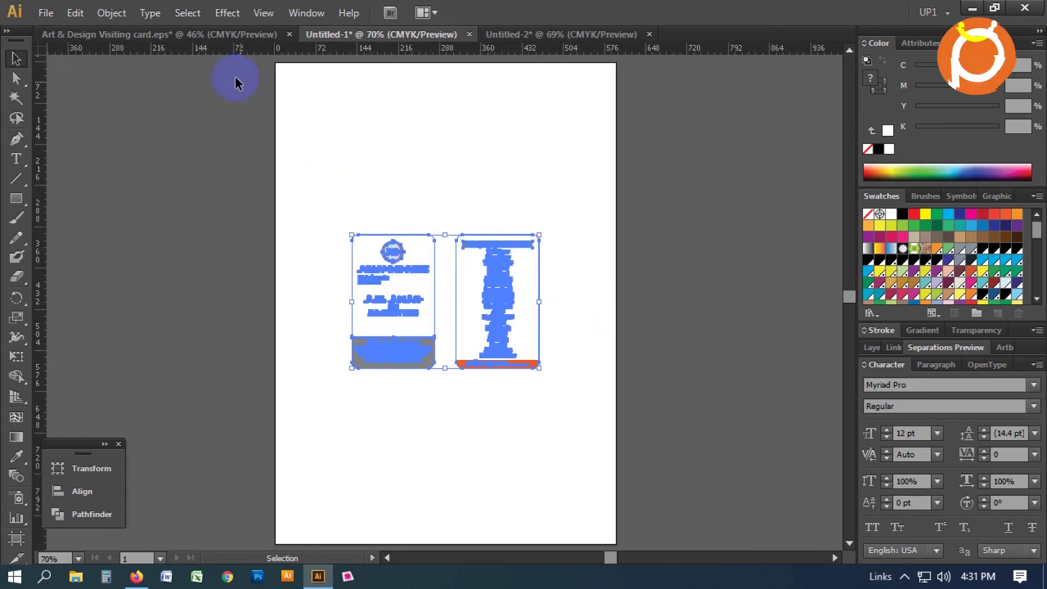
Save the Art & Design Visiting card.eps document and try to move its selected cards off the artboard.
left_click(225, 38)
left_click(437, 246)
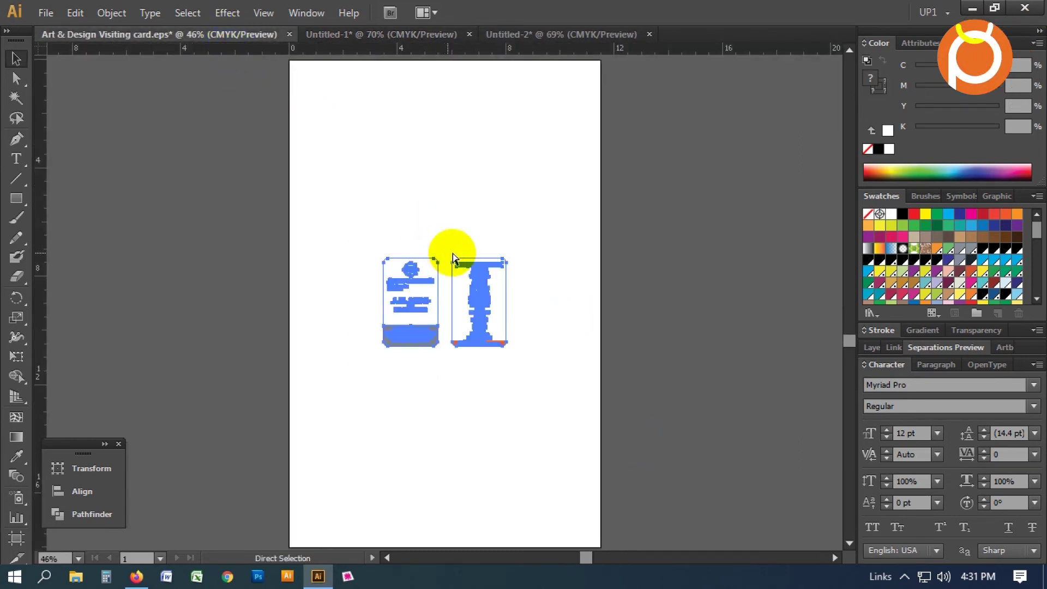
key("ctrl+s")
left_click(473, 219)
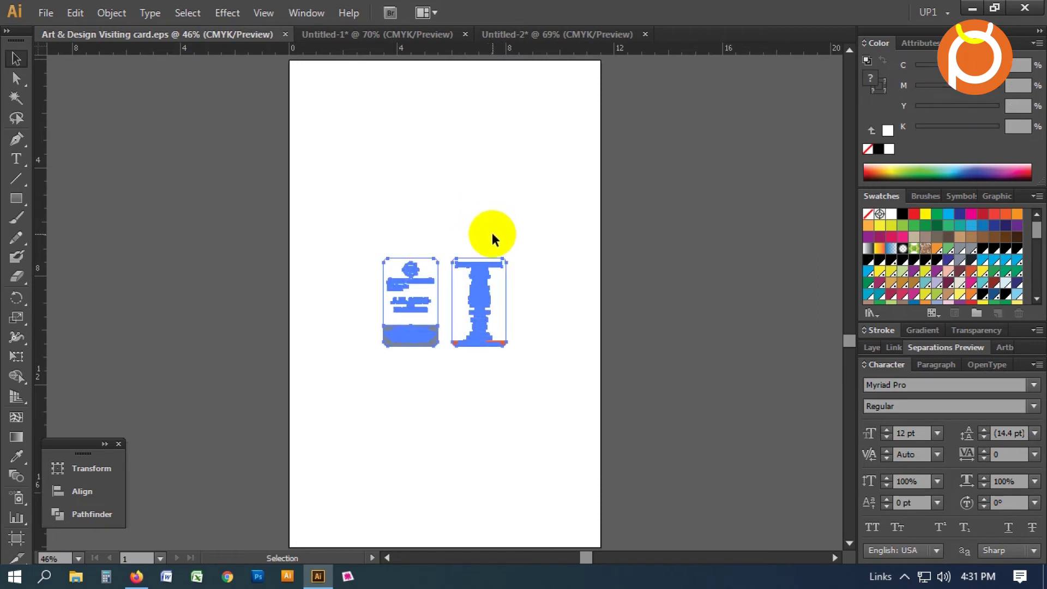
left_click_drag(512, 309, 638, 381)
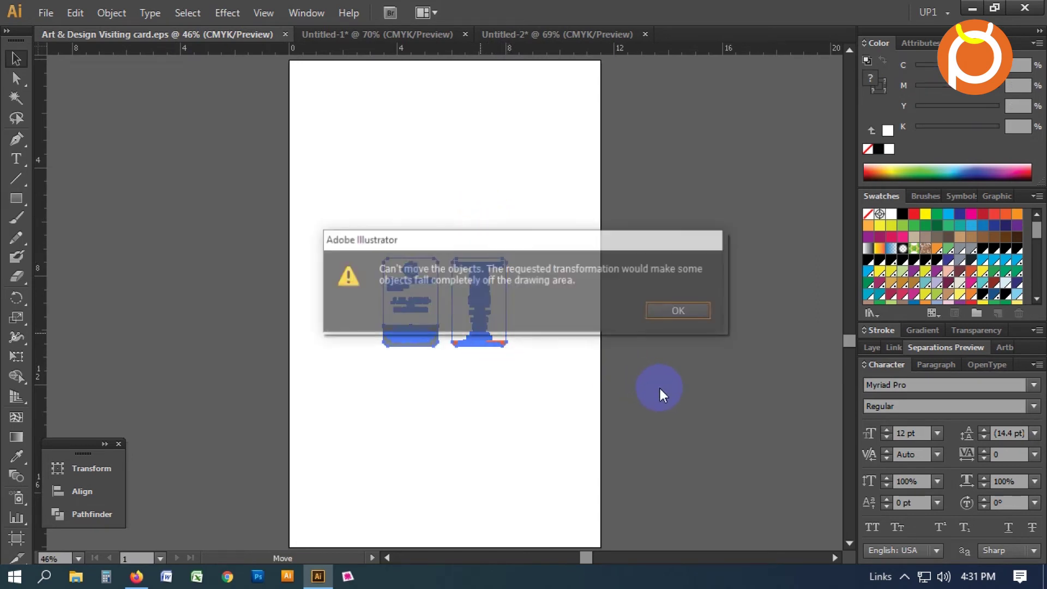
left_click(680, 312)
Check the whole drawing area of the visiting card document for stray guides or objects outside the artboard.
scroll(508, 365, "down", 8)
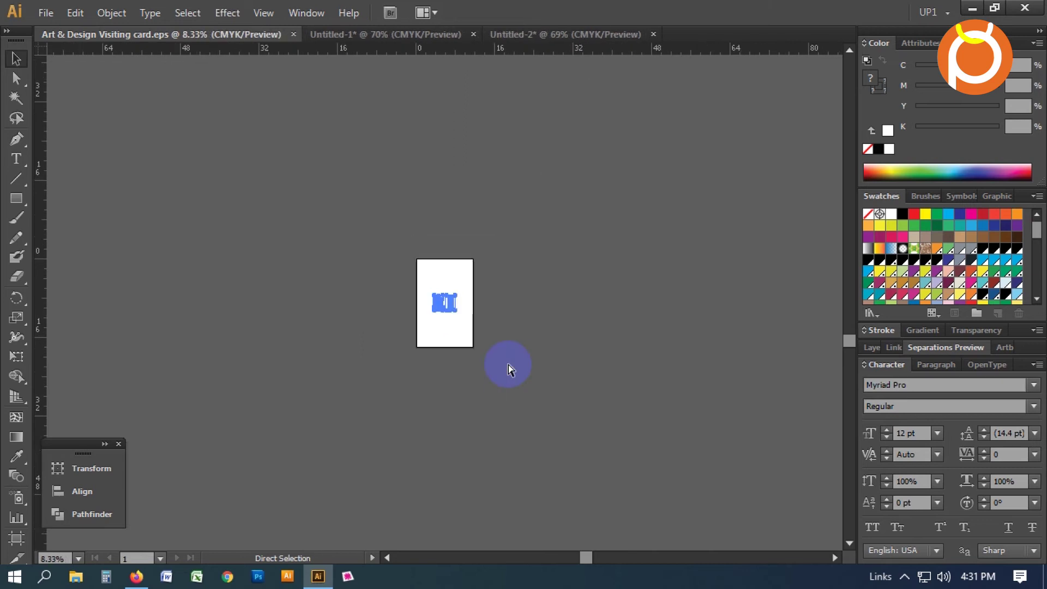
left_click(374, 480)
scroll(627, 338, "down", 3)
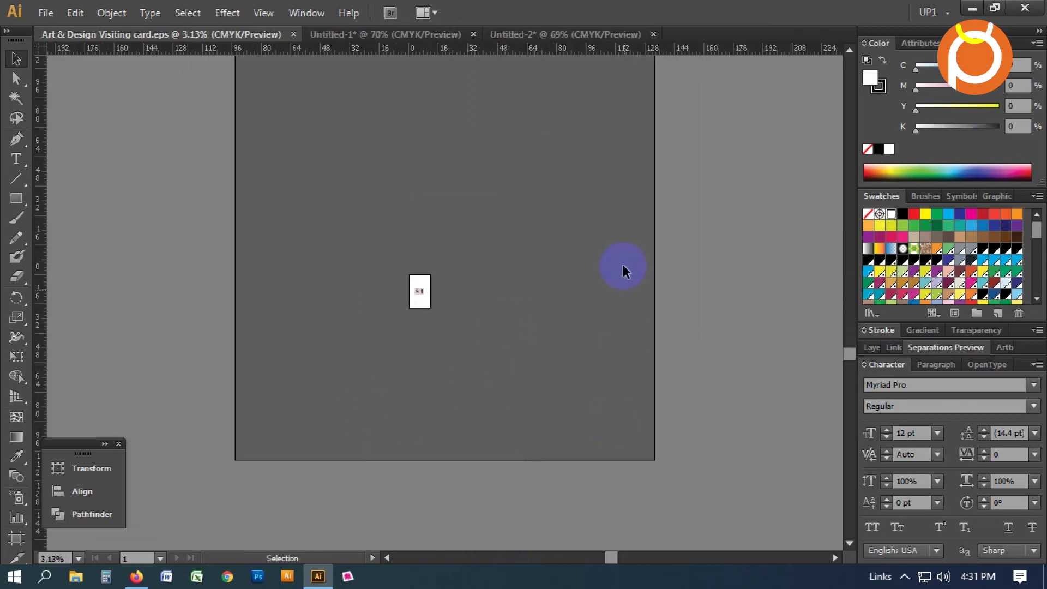
key("ctrl+0")
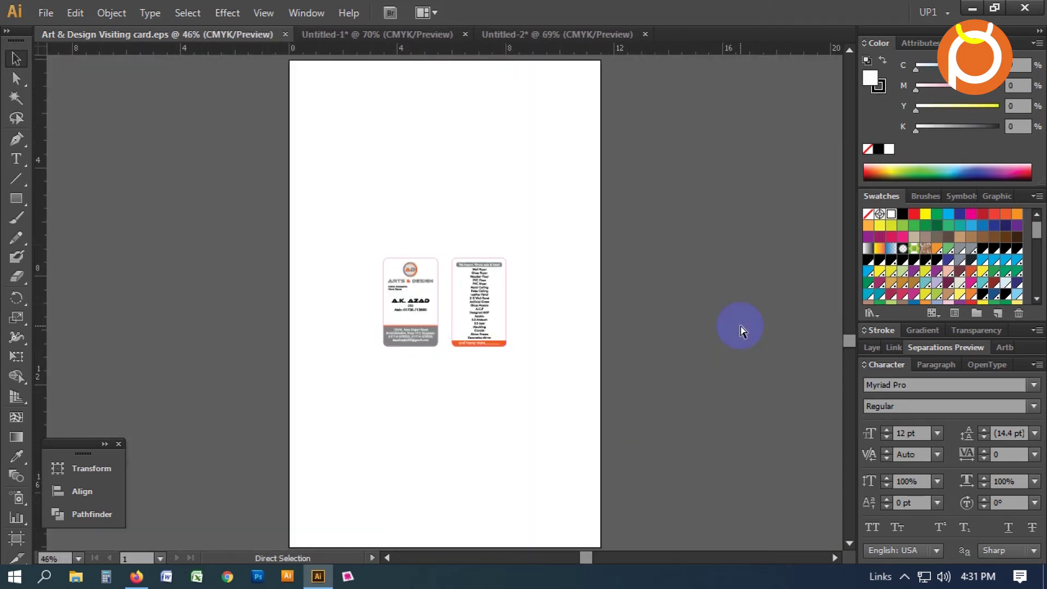
key("ctrl+a")
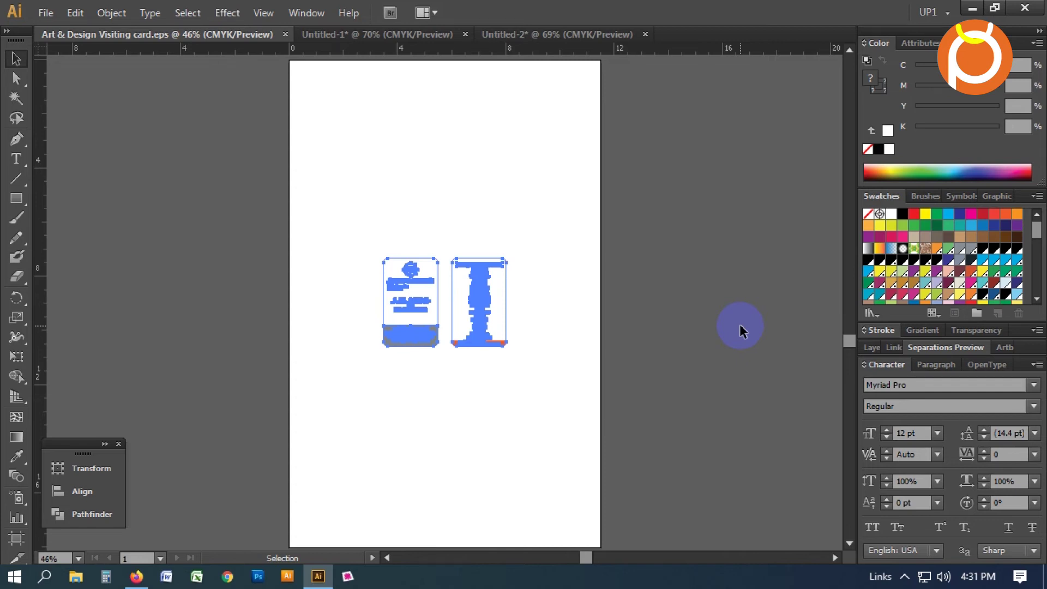
left_click(741, 331)
Turn off Snap to Grid for the perspective grid in the visiting card document.
left_click(262, 14)
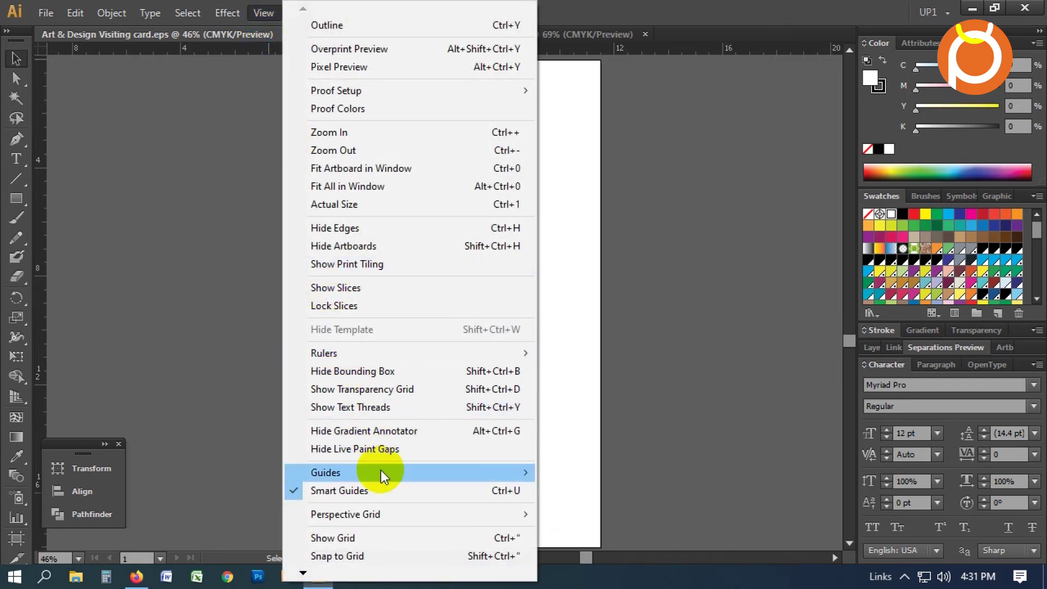
mouse_move(381, 472)
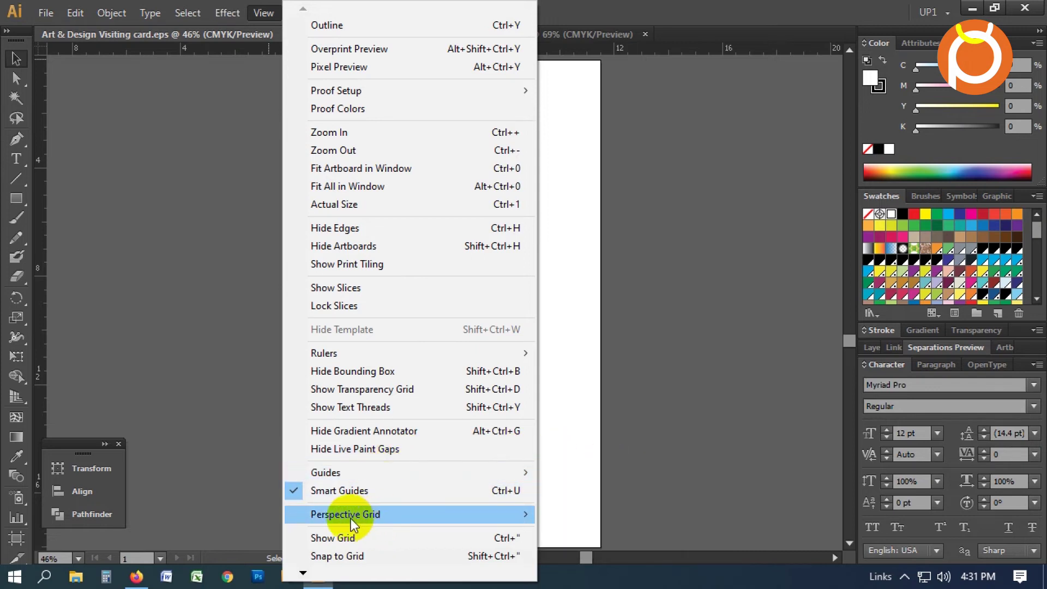
mouse_move(345, 520)
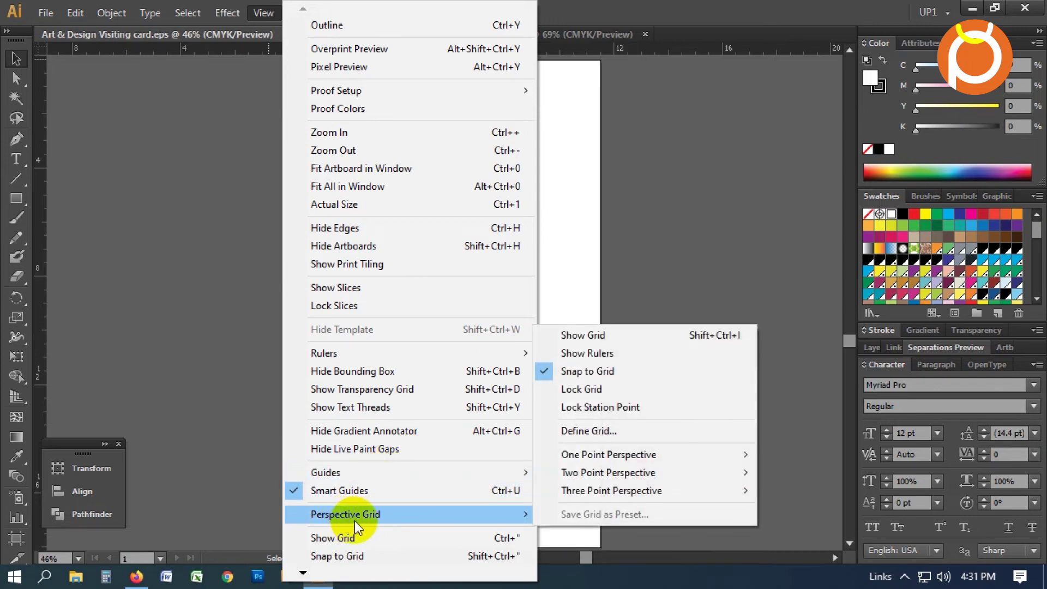
left_click(620, 375)
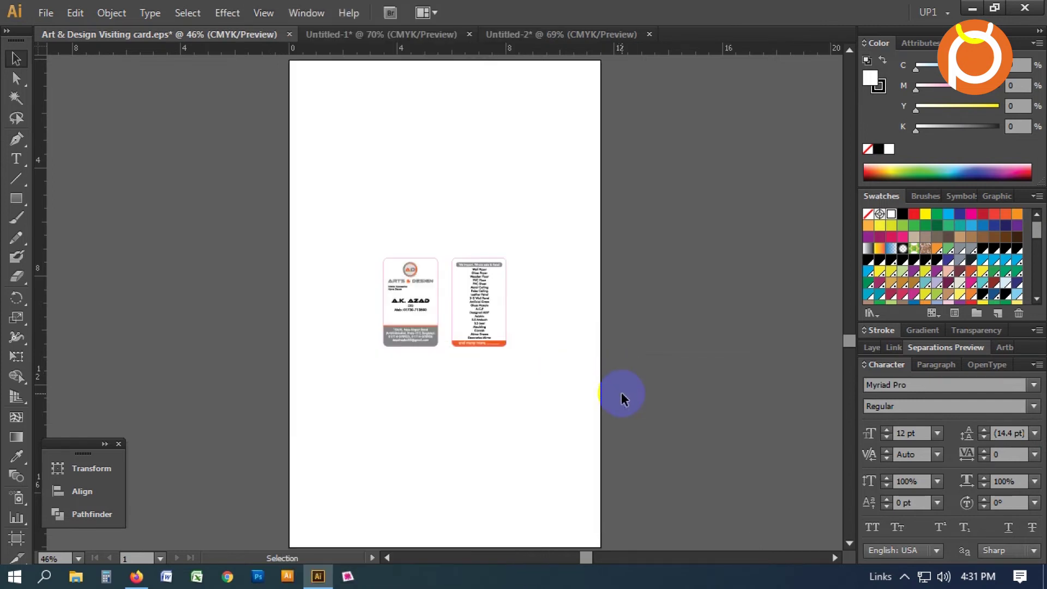
Select everything and try moving the cards beyond the artboard's side and down towards its lower edge.
key("ctrl+a")
left_click_drag(493, 349, 633, 453)
left_click(677, 318)
left_click(535, 391)
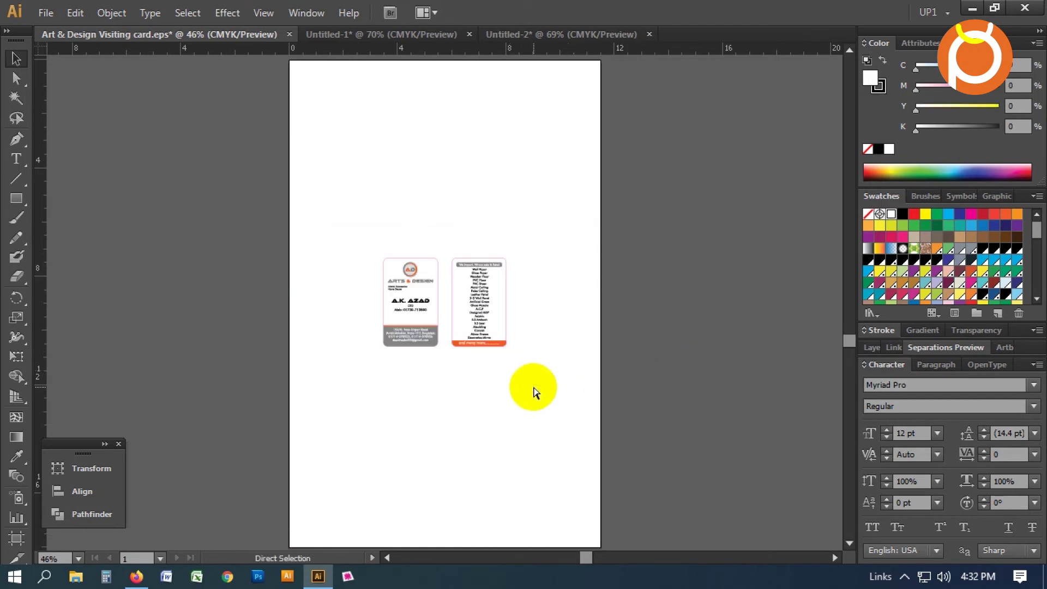
key("ctrl+a")
left_click_drag(424, 283, 450, 483)
left_click(679, 311)
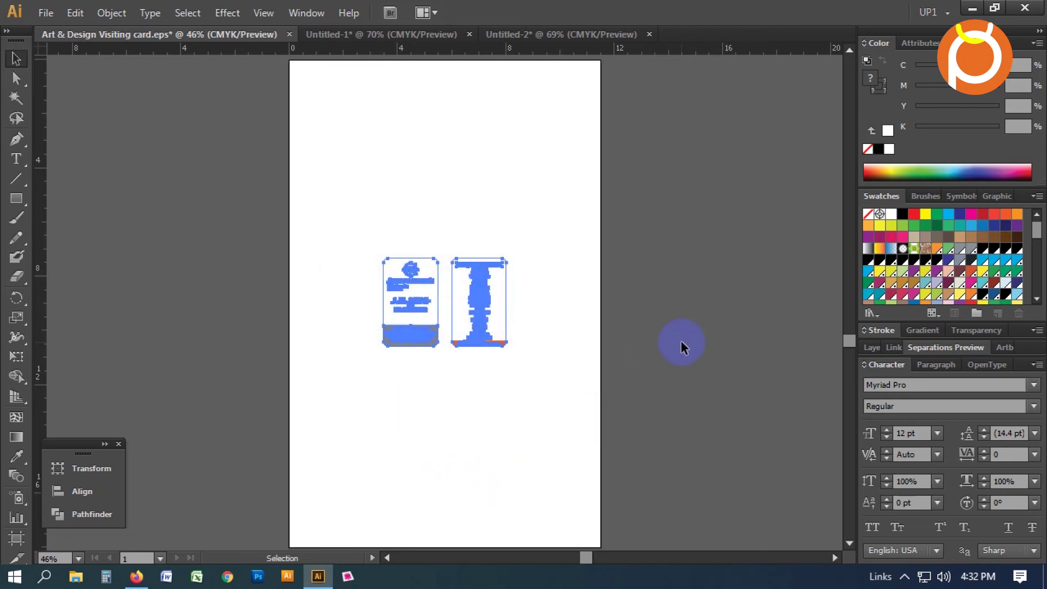
Hide the guides in the visiting card document and try again to move the selected cards off the artboard.
left_click(263, 13)
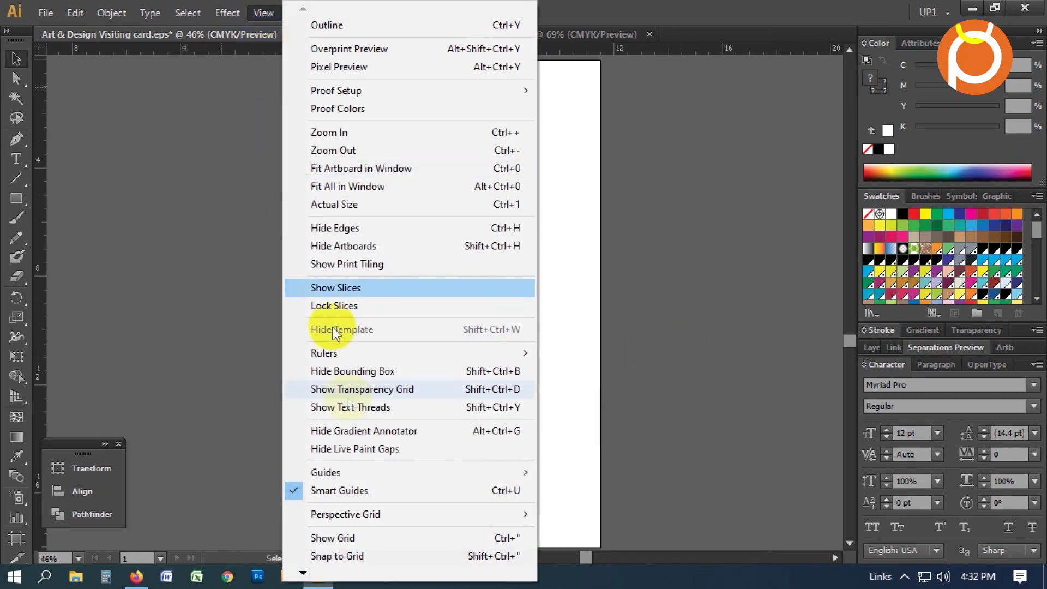
mouse_move(350, 475)
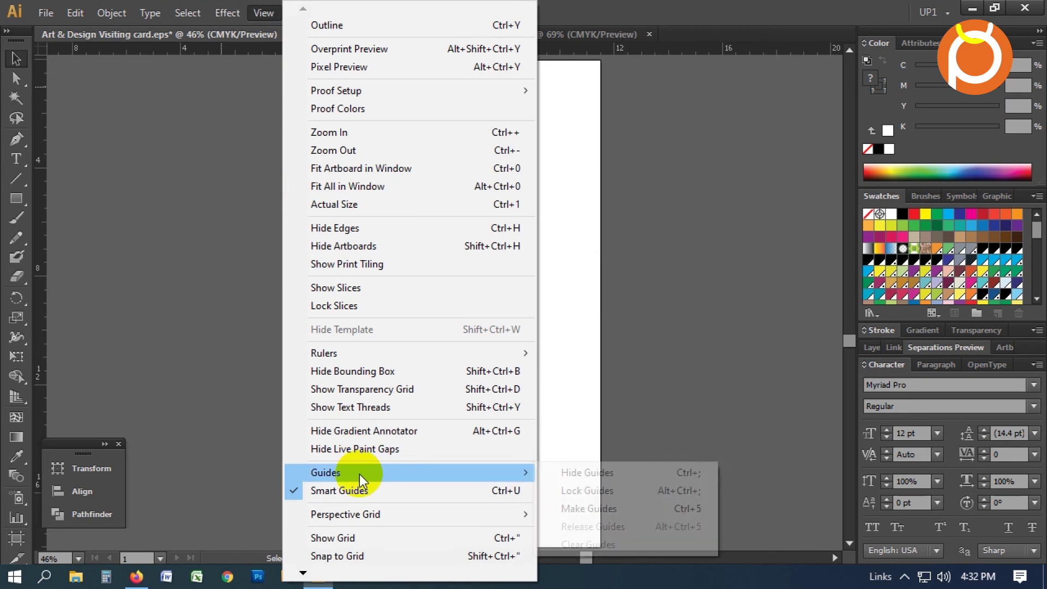
left_click(640, 479)
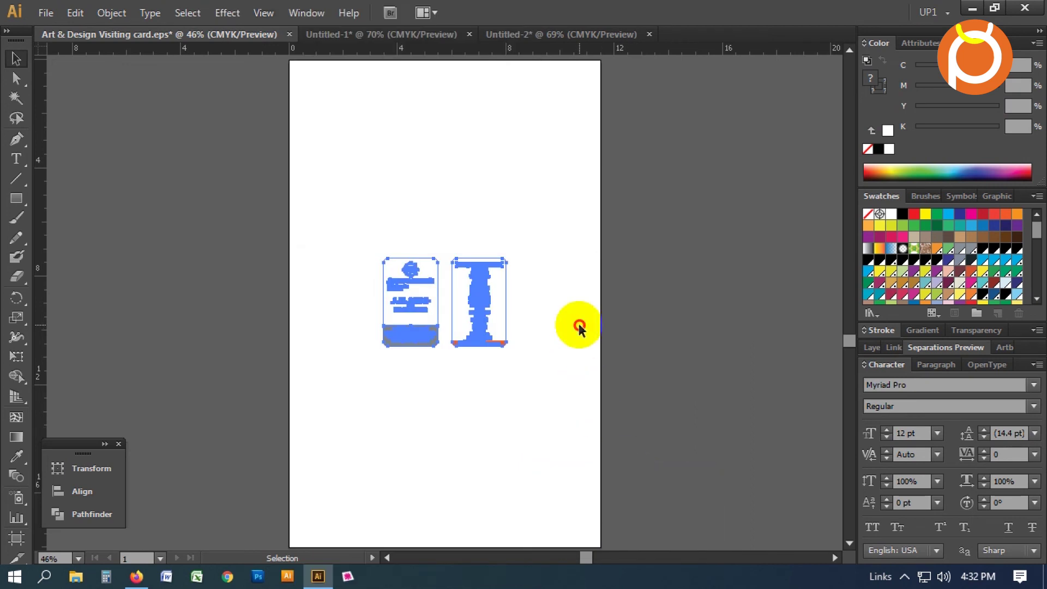
left_click_drag(515, 344, 744, 439)
left_click(679, 310)
left_click(523, 431)
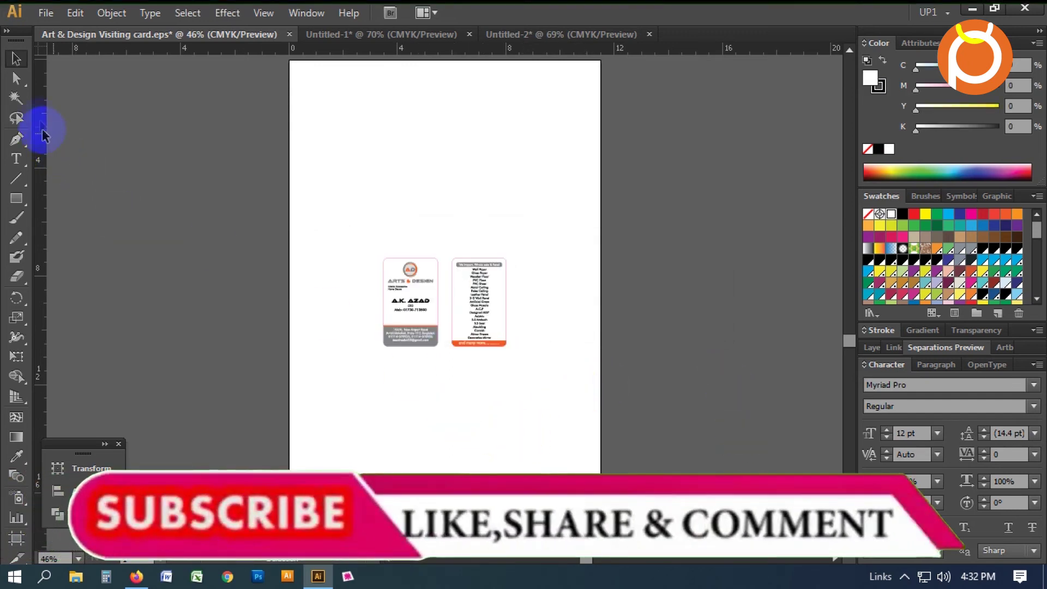
Select only the two visiting cards with the Group Selection tool and copy them.
left_click(15, 78)
left_click_drag(106, 114, 94, 81)
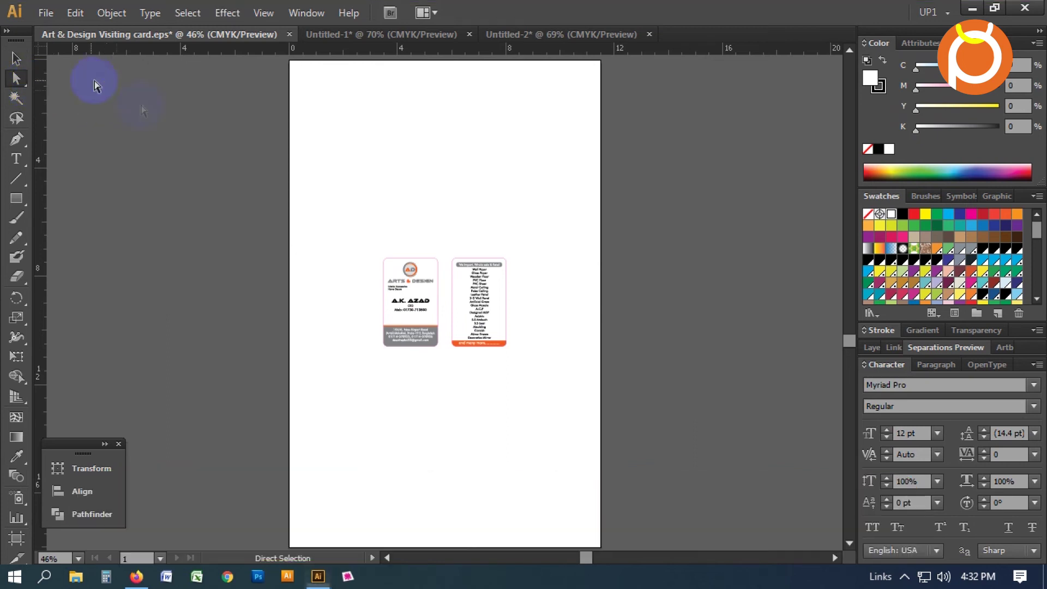
left_click_drag(21, 106, 73, 97)
left_click_drag(342, 213, 542, 437)
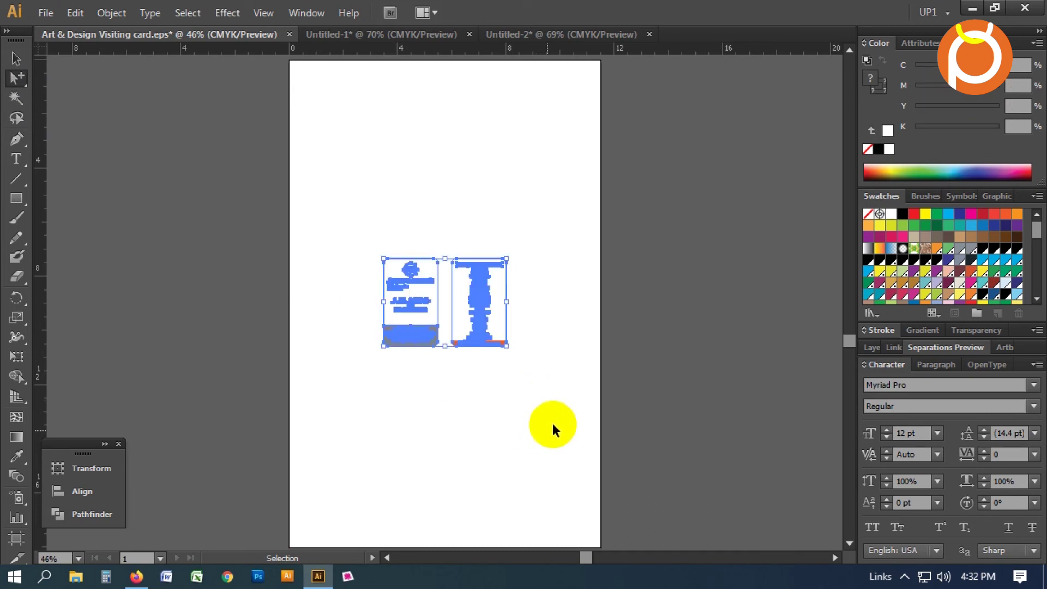
left_click(552, 424)
Create a new document with the default settings and paste the two copied cards onto its artboard.
key("ctrl+n")
key("Return")
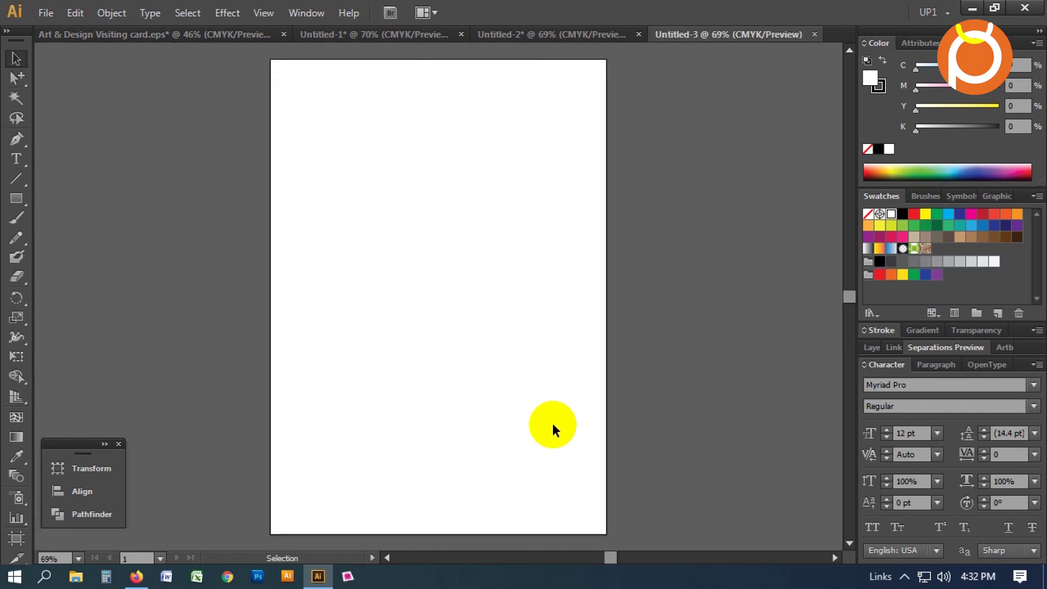
key("ctrl")
key("ctrl+minus")
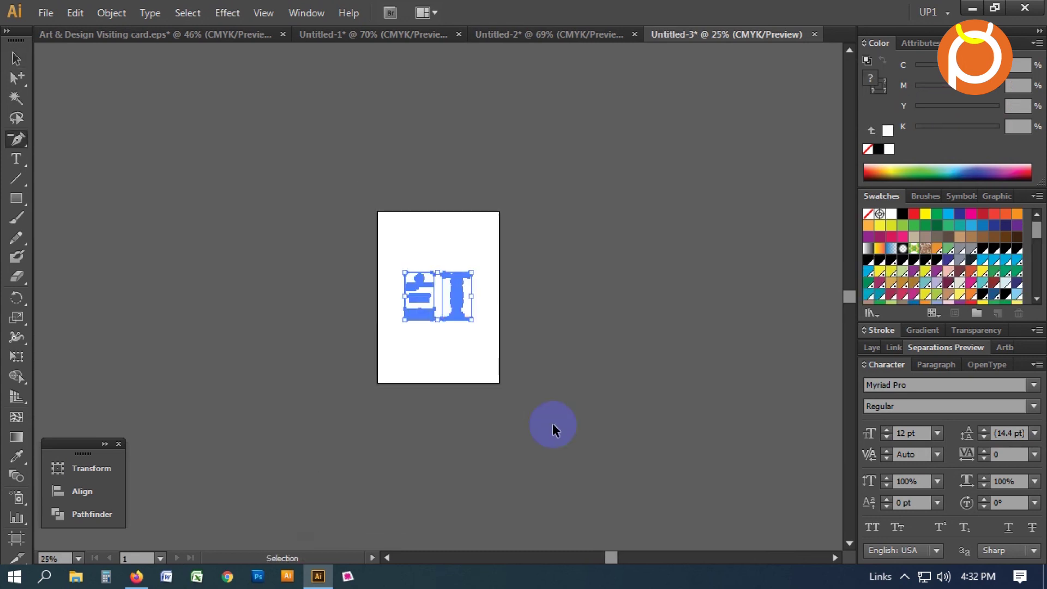
key("ctrl+0")
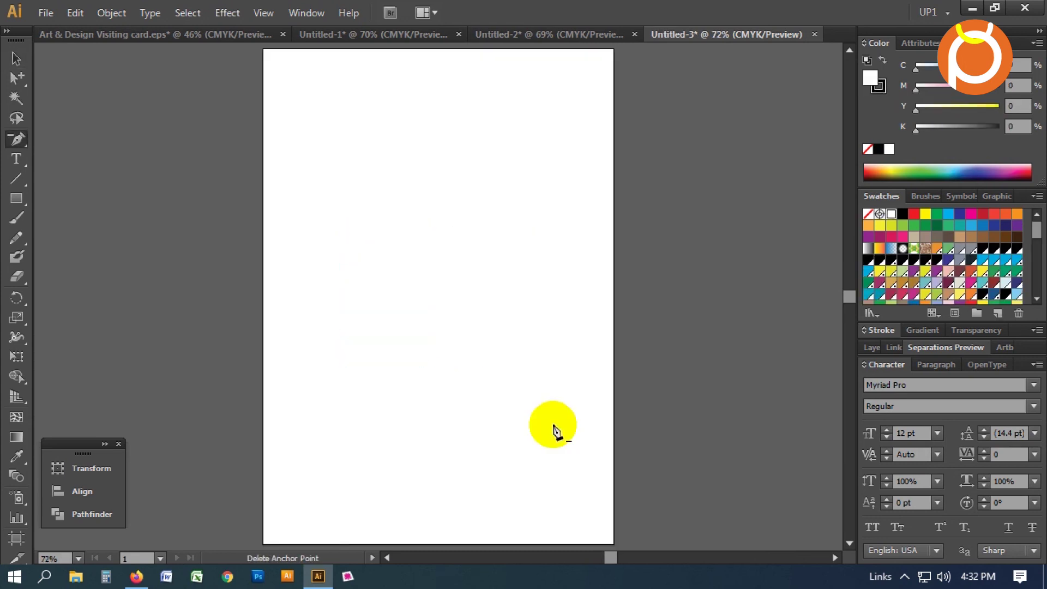
key("ctrl+v")
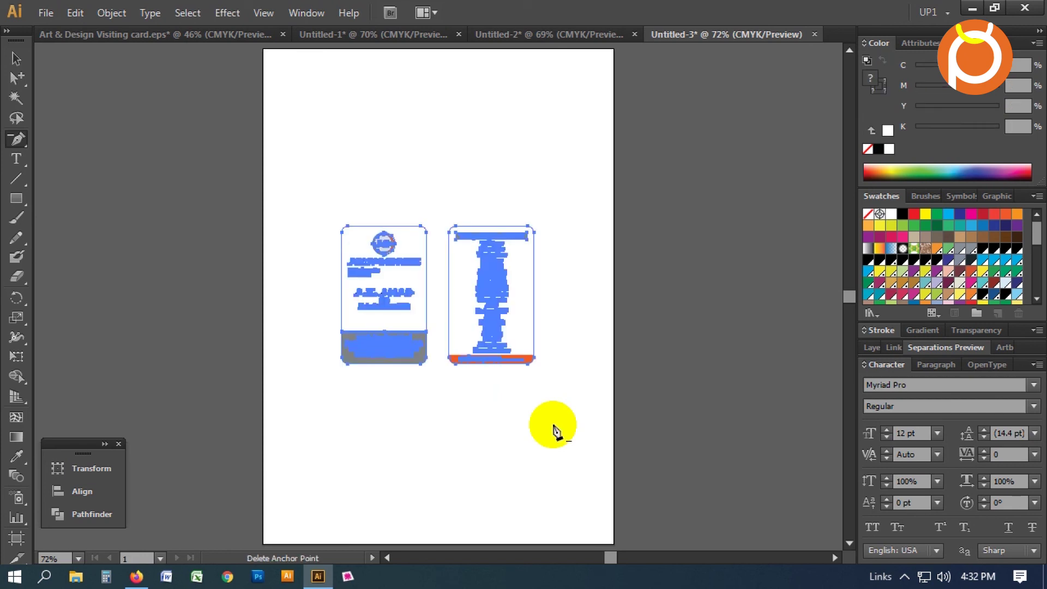
key("v")
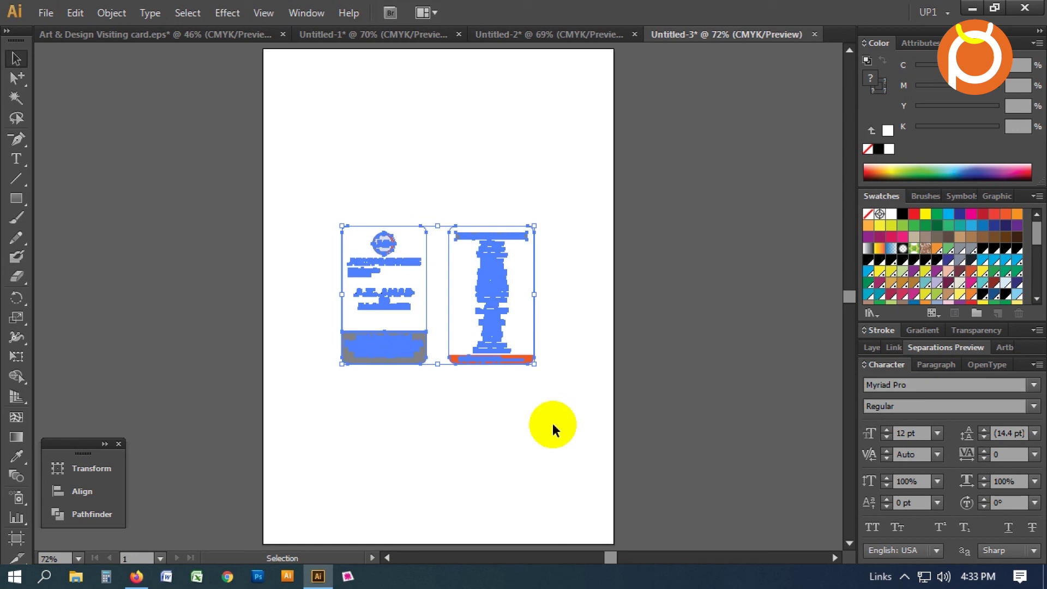
left_click(904, 576)
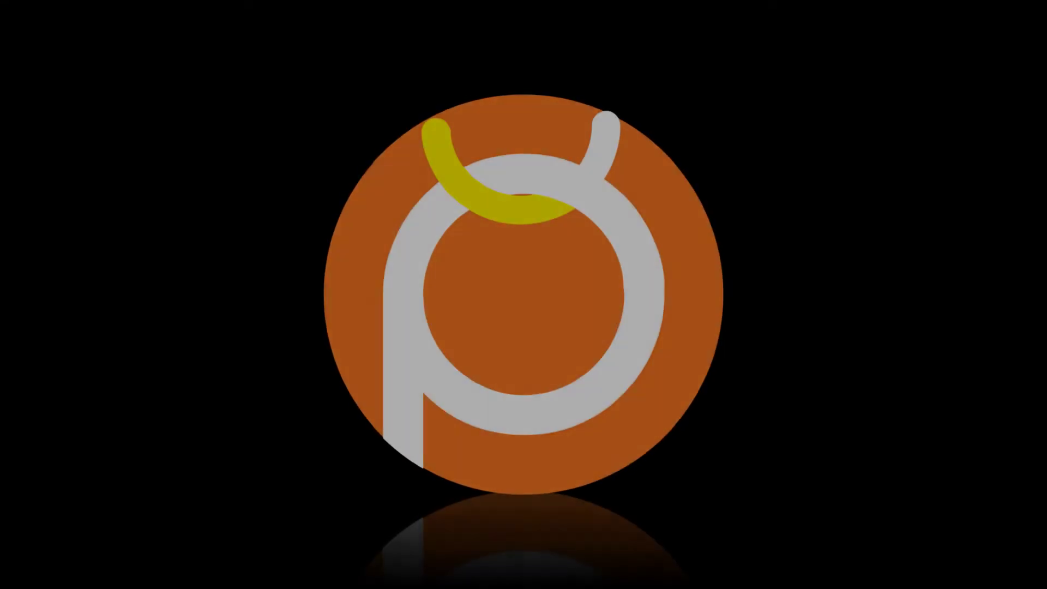